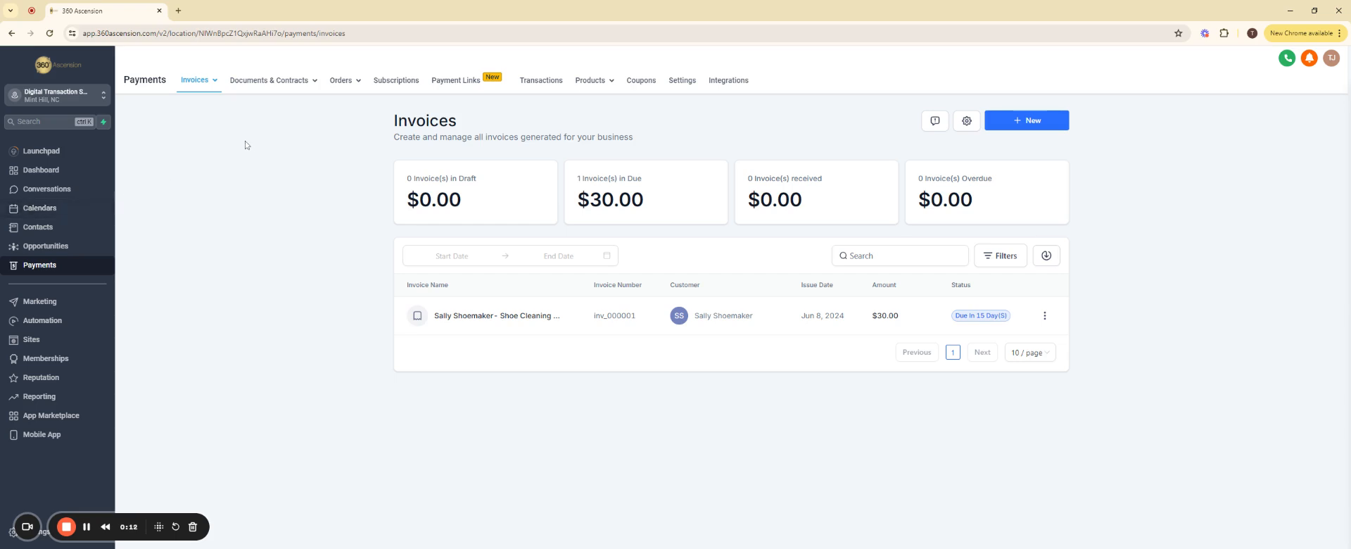
Create a new recurring invoice template repeating weekly on Thursday of every 2 weeks, with a start date of June 14, 2024.
left_click(1040, 129)
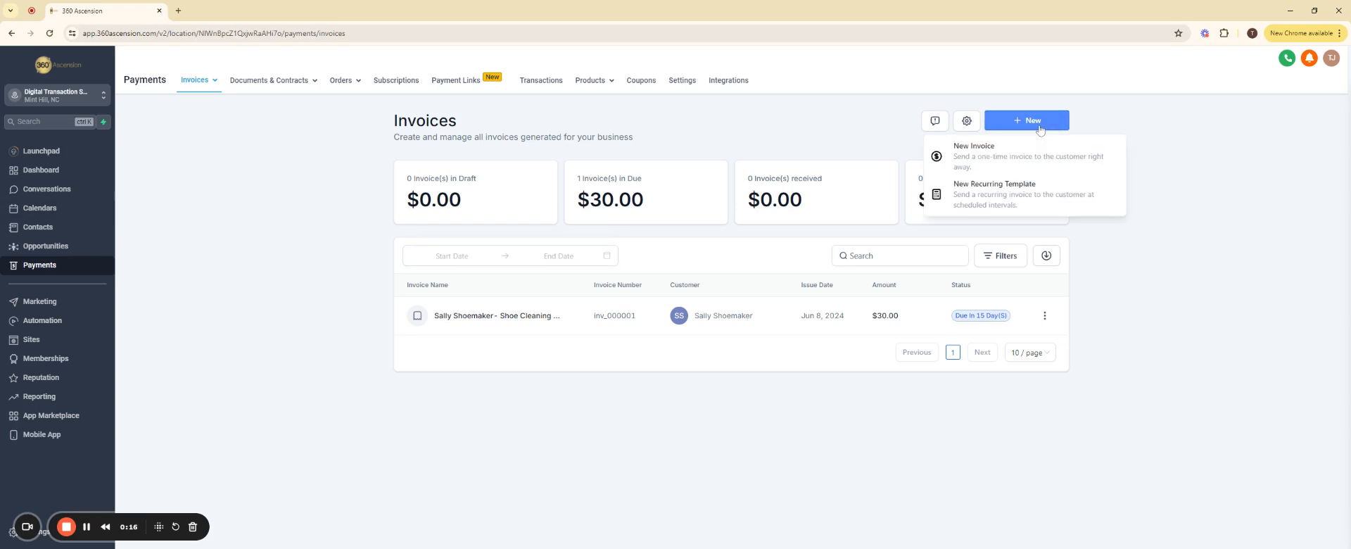
left_click(990, 198)
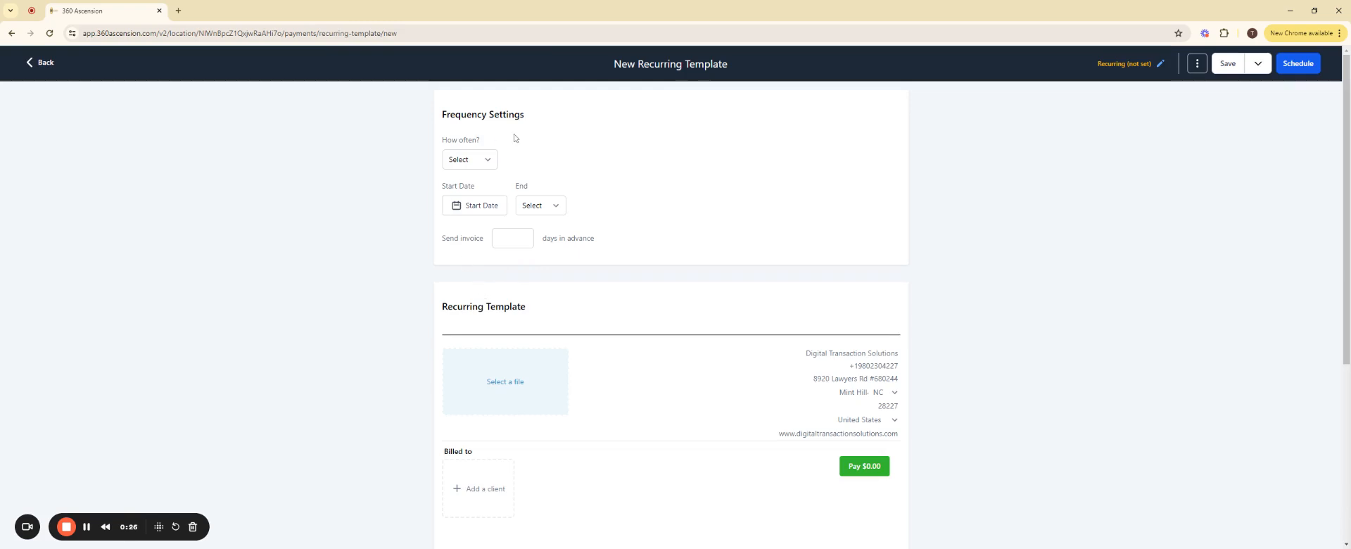
left_click(489, 165)
left_click(478, 201)
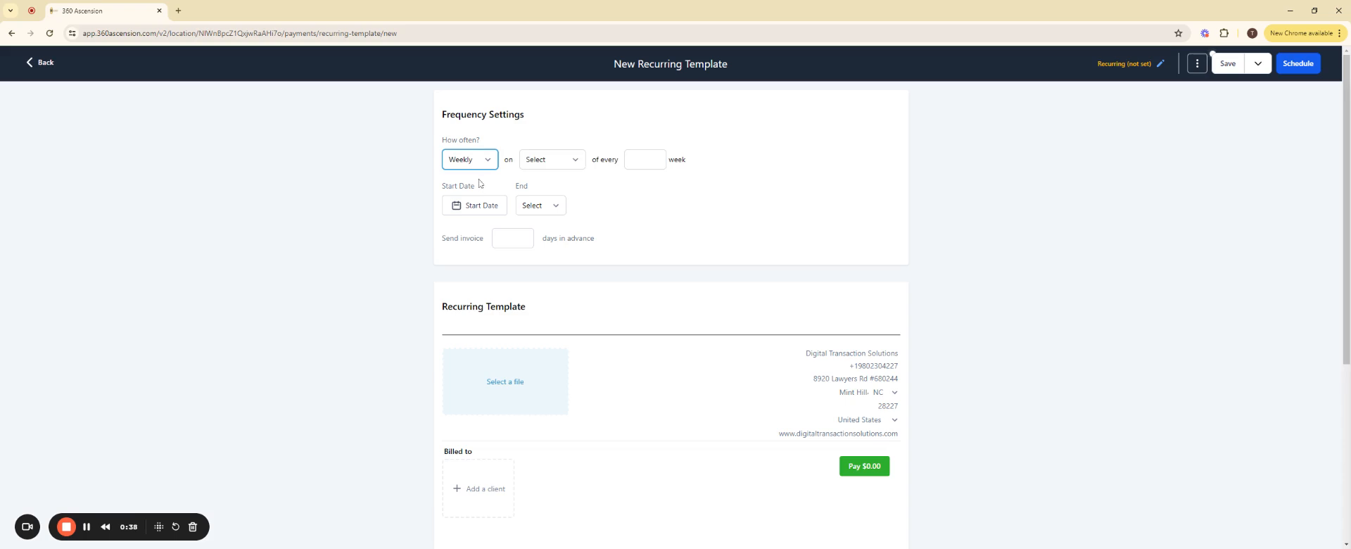
left_click(570, 164)
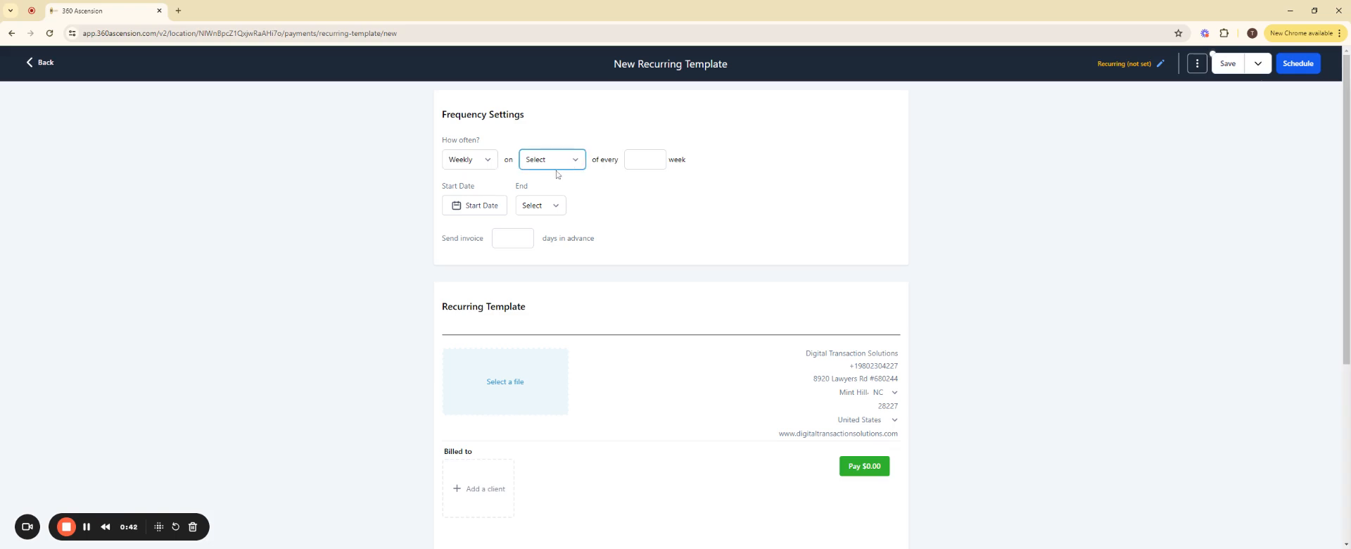
left_click(552, 236)
left_click(655, 158)
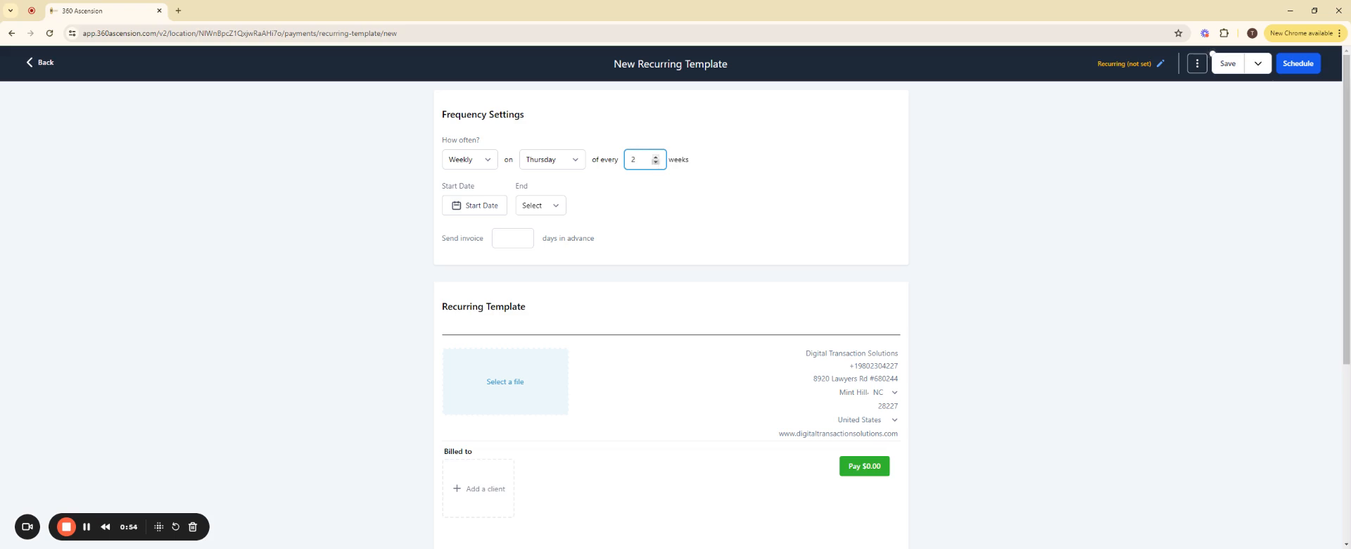
left_click(613, 189)
left_click(476, 213)
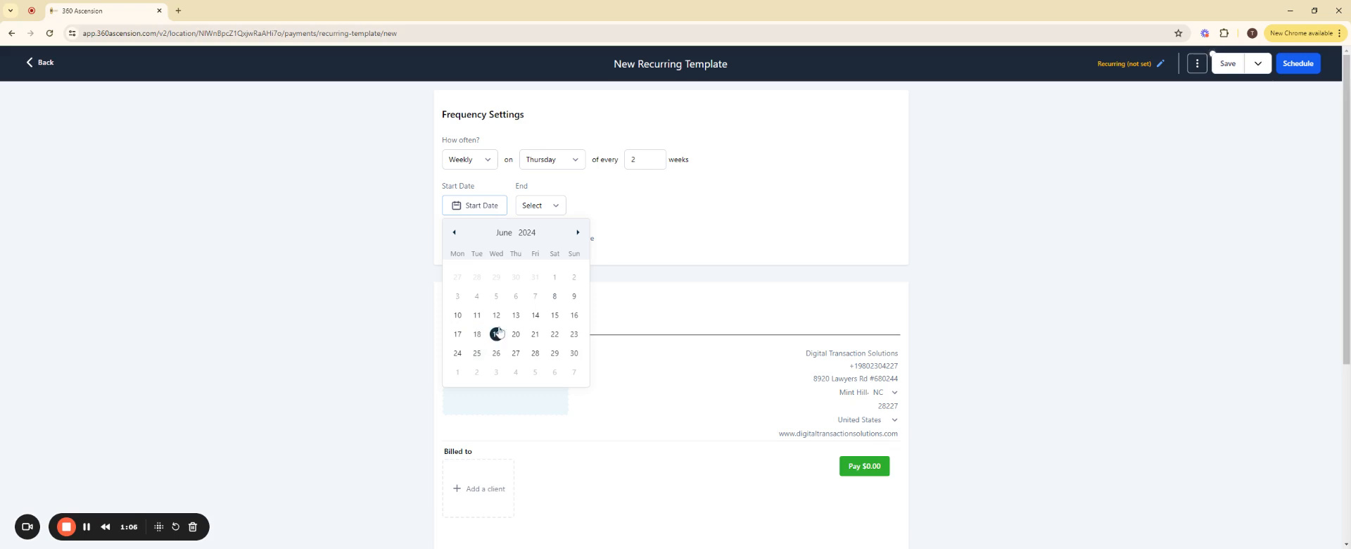
left_click(534, 315)
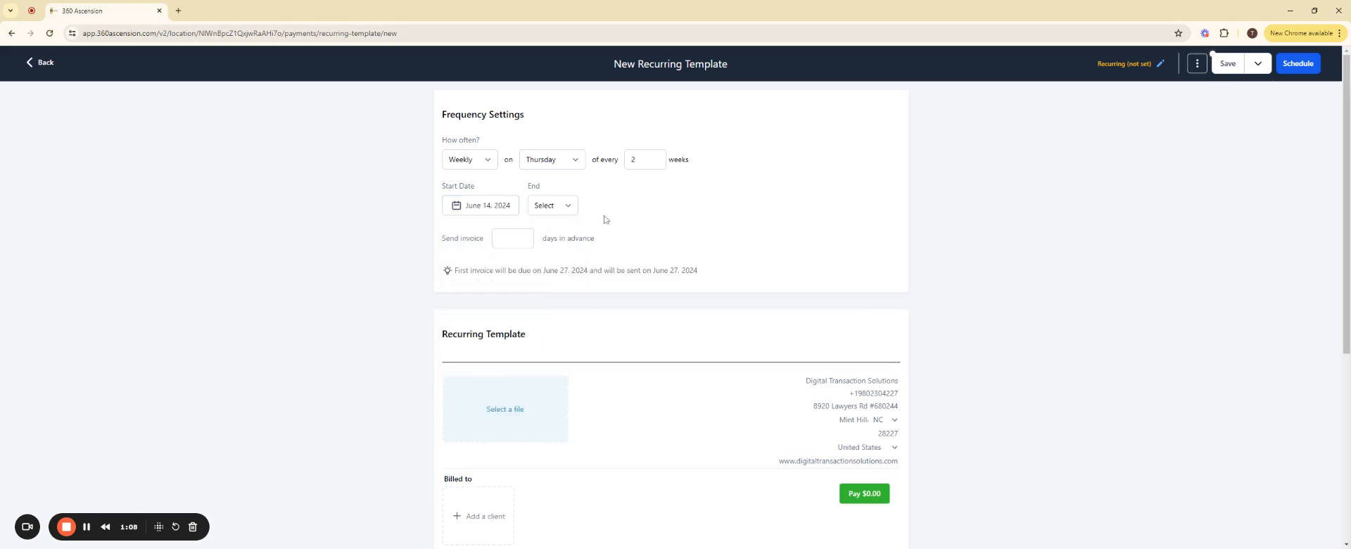
Set the recurrence to end by September 28, 2024.
left_click(567, 206)
left_click(548, 232)
left_click(544, 248)
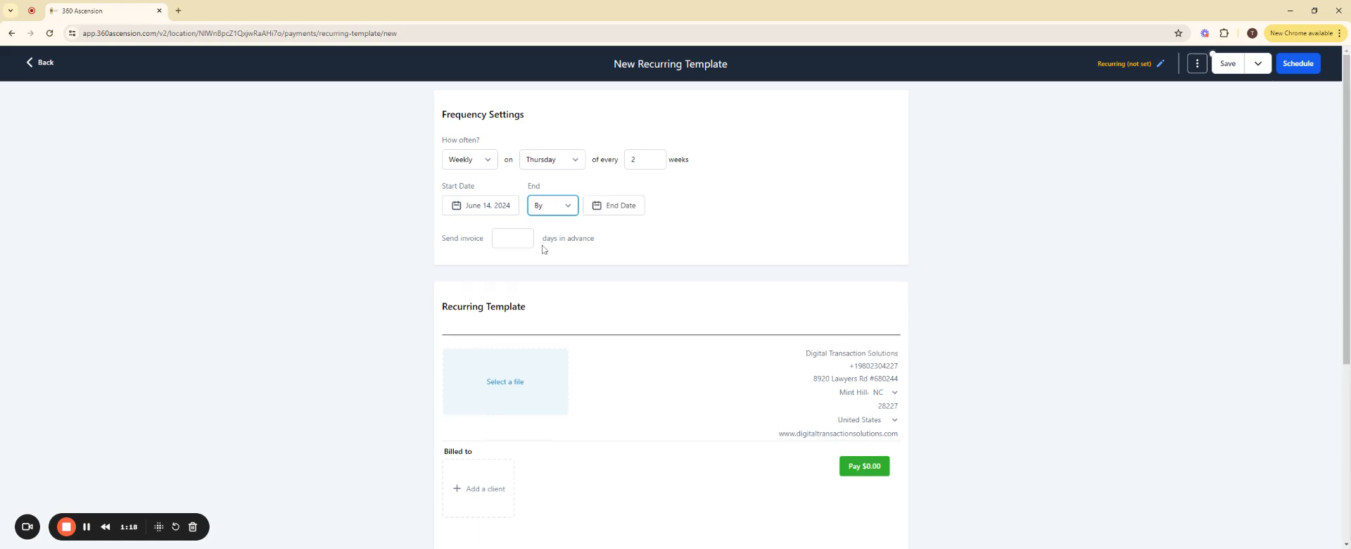
left_click(622, 209)
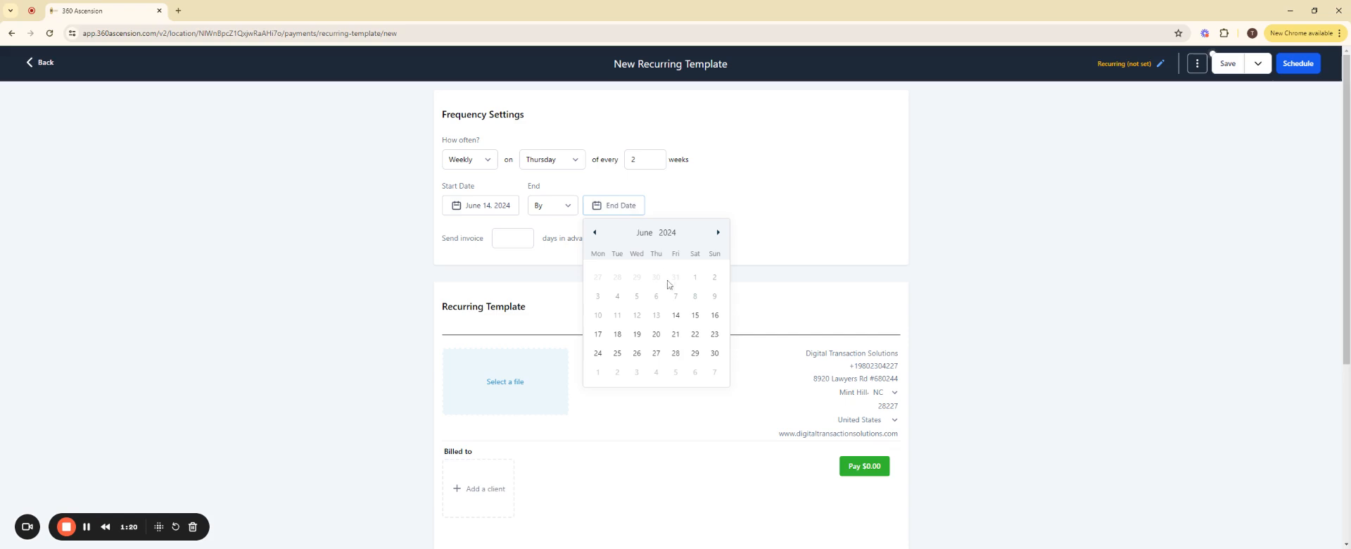
left_click(718, 232)
left_click(718, 233)
left_click(717, 233)
left_click(694, 354)
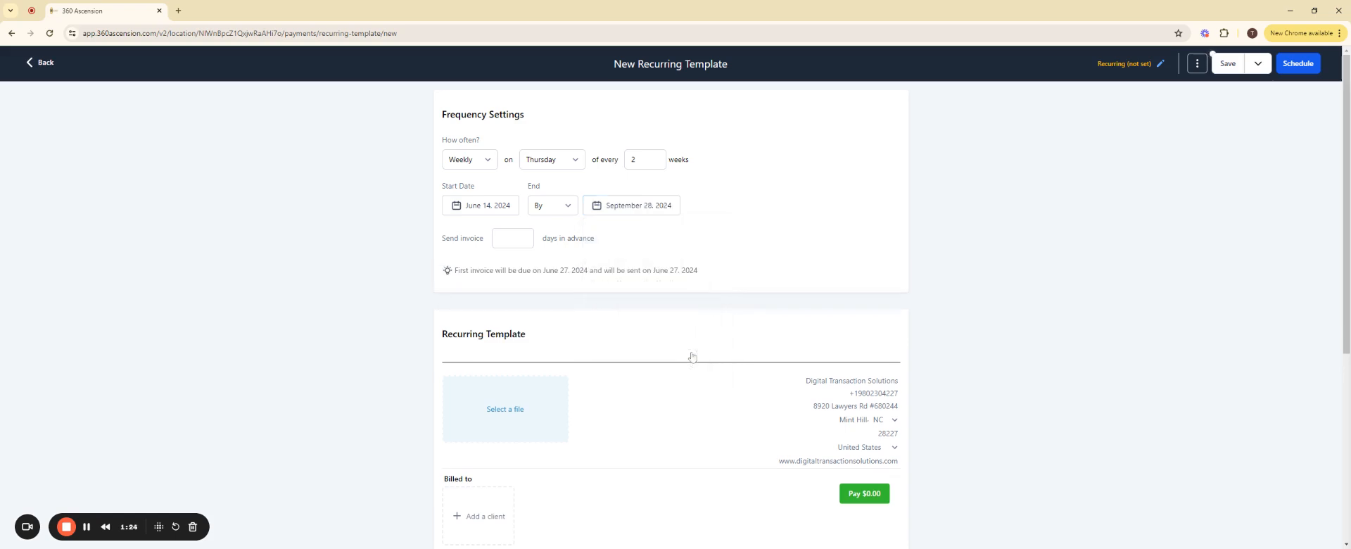
Set the recurrence to end after 5 occurrences and send each invoice 2 days in advance.
left_click(568, 208)
left_click(538, 263)
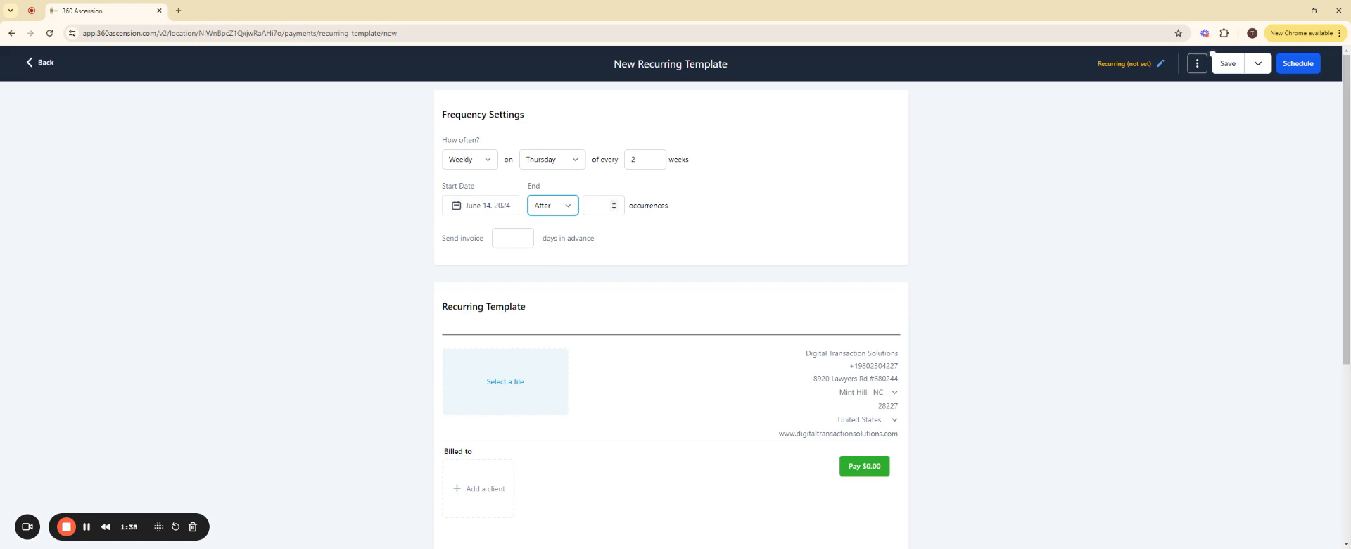
left_click(596, 205)
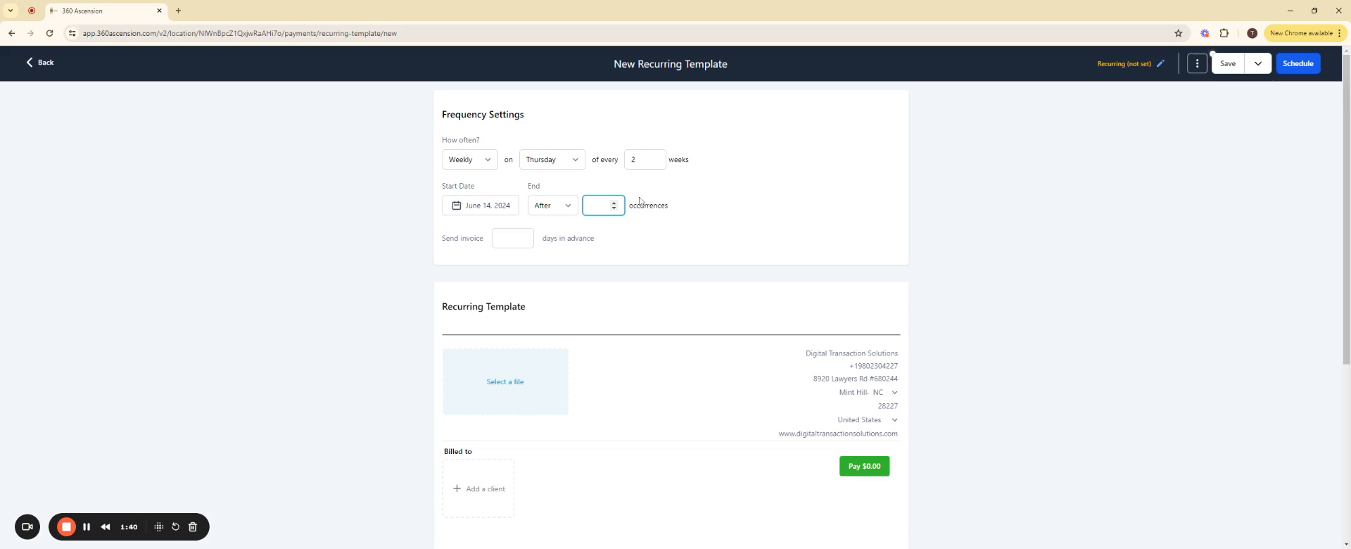
type("5")
left_click(713, 194)
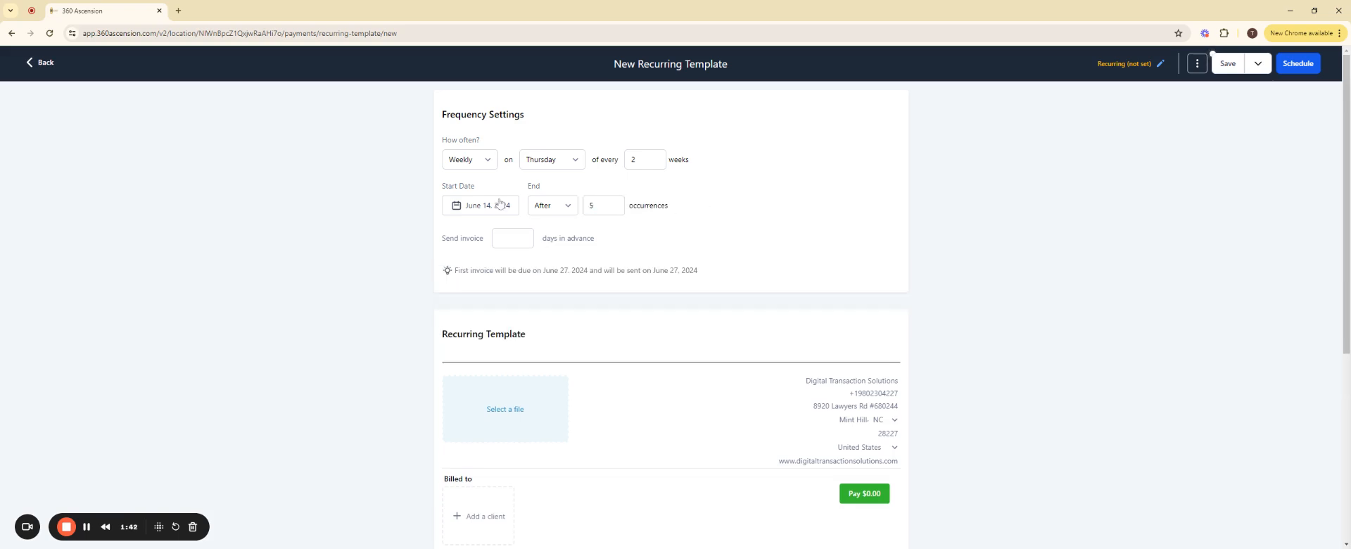
left_click(508, 238)
left_click(764, 258)
Bill the recurring template to the first existing client in the full client list.
scroll(613, 311, "down", 2)
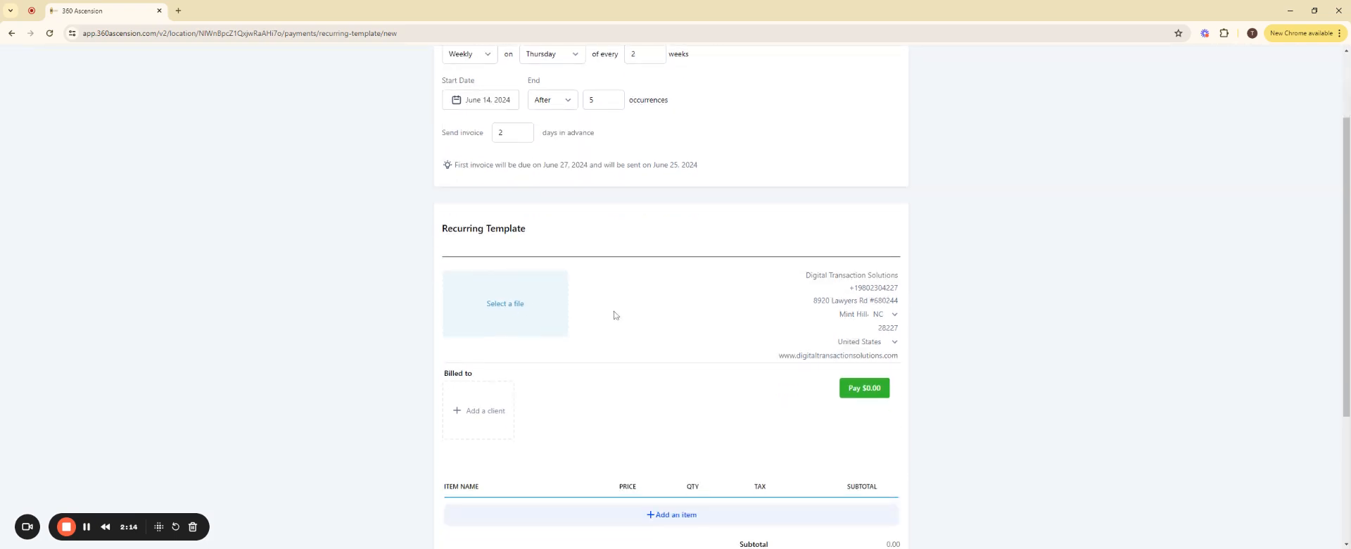
scroll(649, 376, "down", 1)
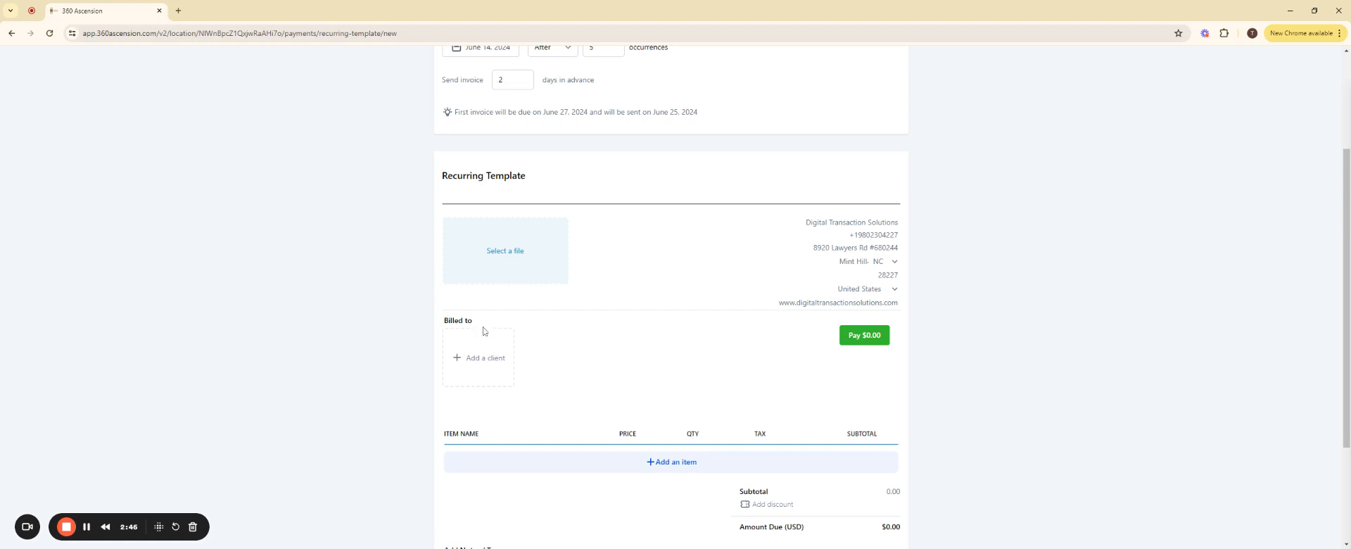
left_click(471, 362)
scroll(469, 360, "down", 2)
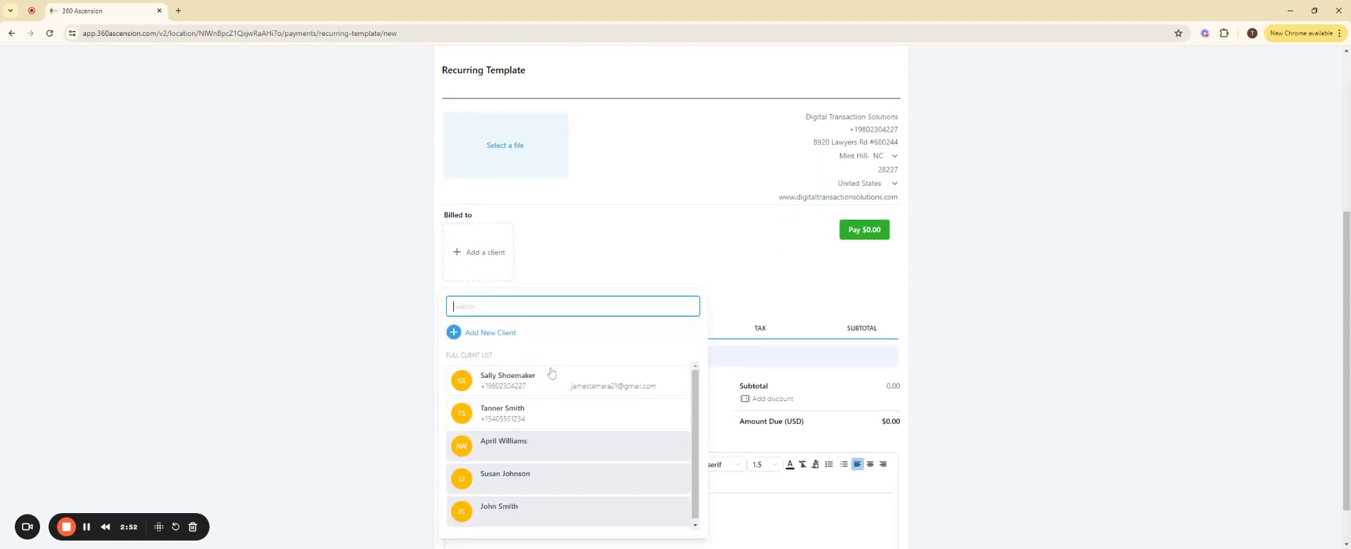
left_click(549, 389)
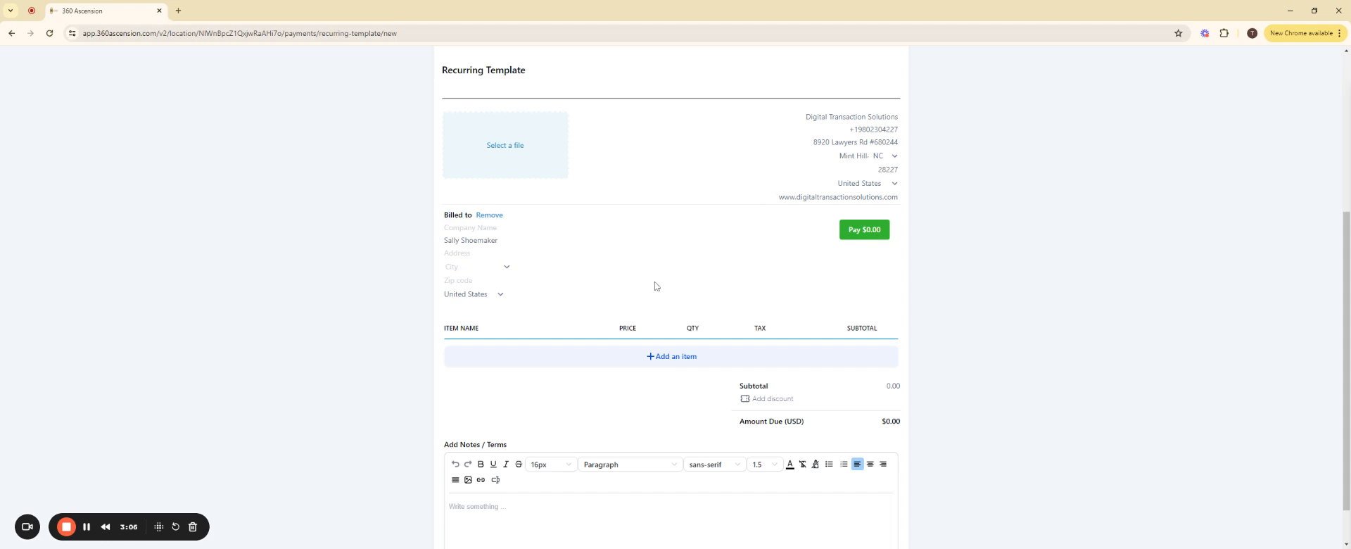
Add the existing Shoe Cleaning product to the template as a line item without a description.
scroll(654, 284, "down", 1)
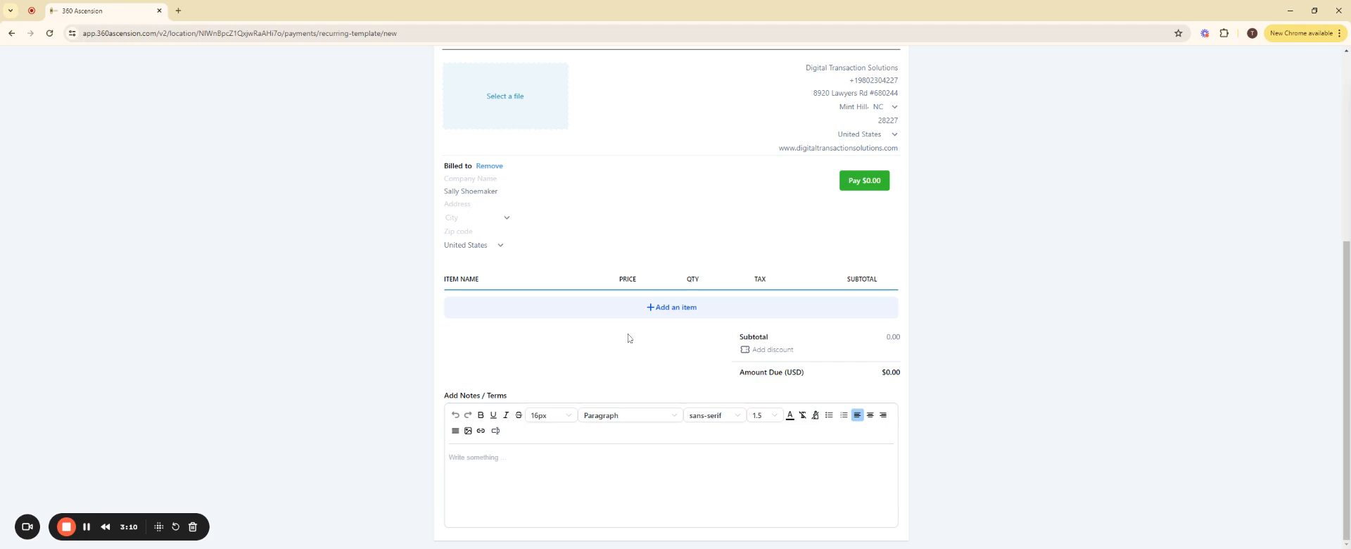
left_click(660, 308)
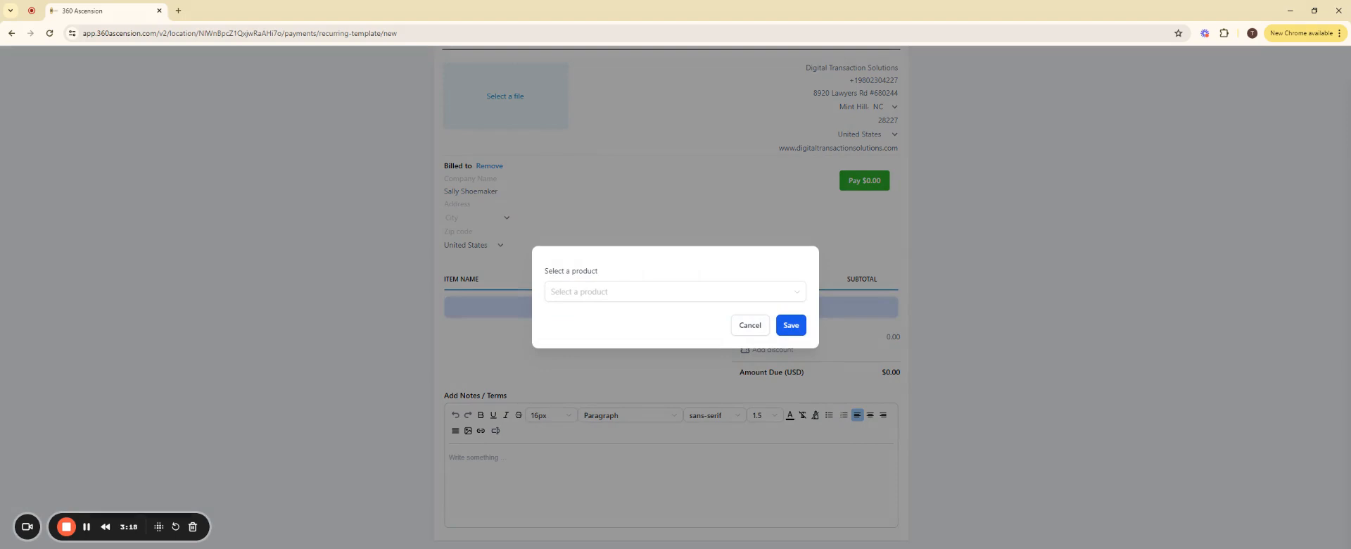
left_click(665, 293)
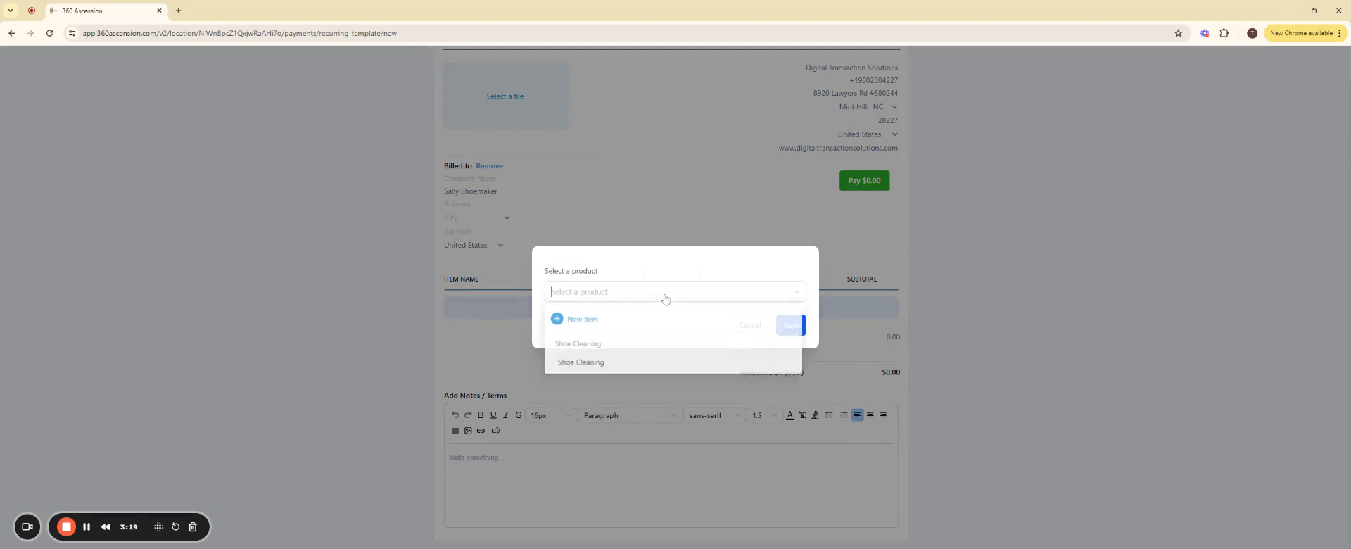
left_click(580, 369)
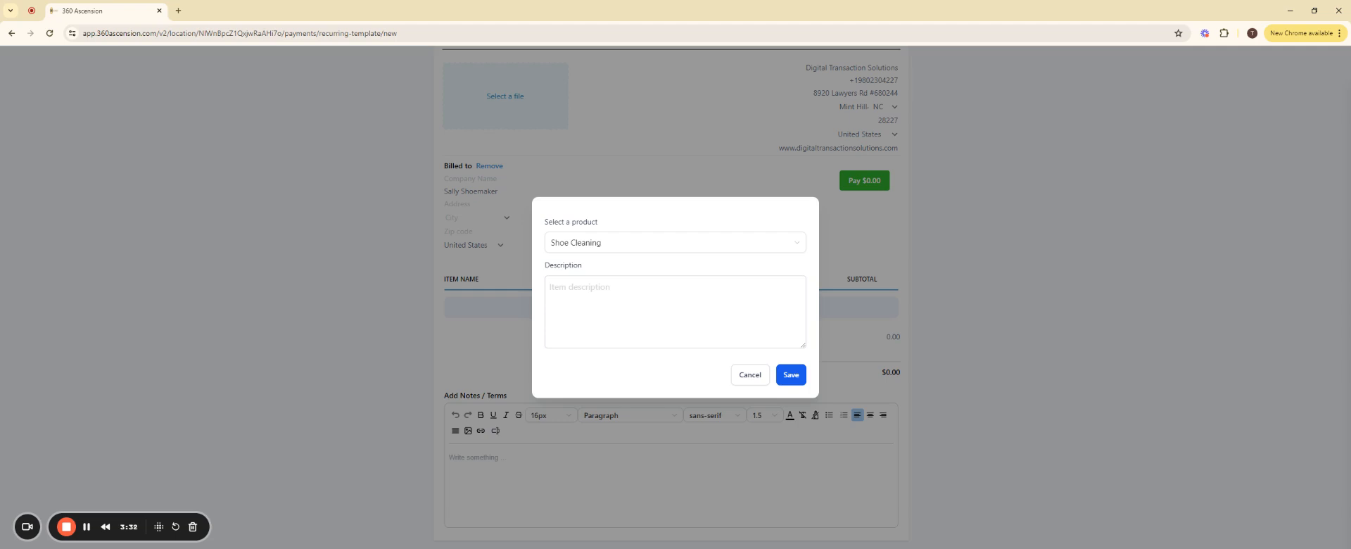
left_click(788, 380)
scroll(516, 384, "down", 1)
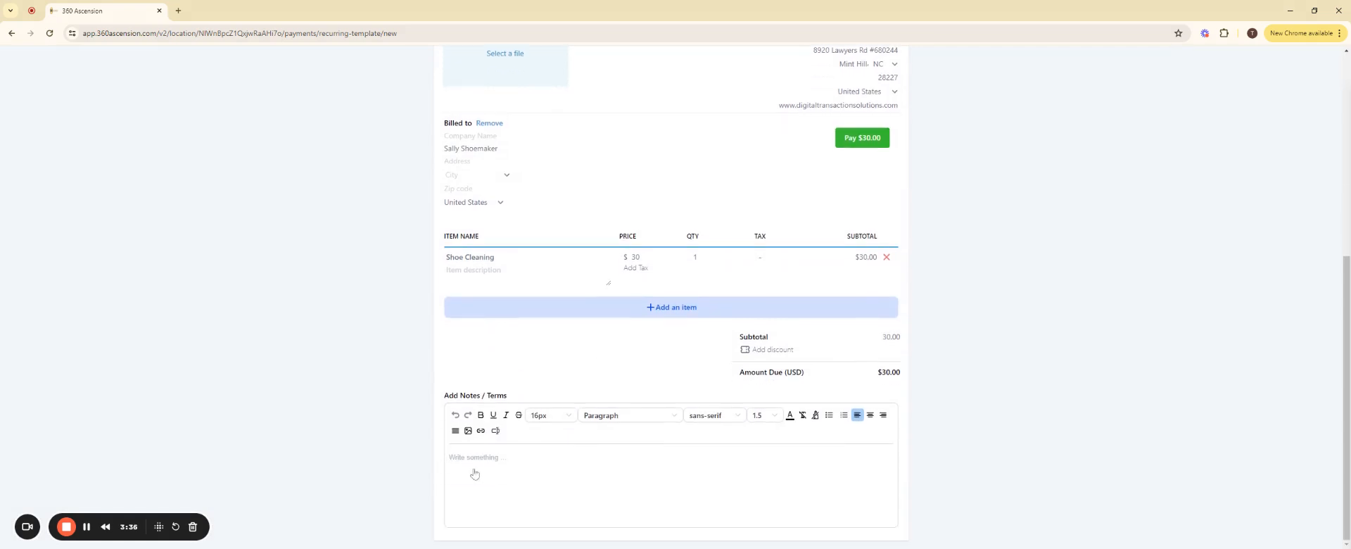
Leave the notes and terms empty and save the recurring template.
left_click(518, 465)
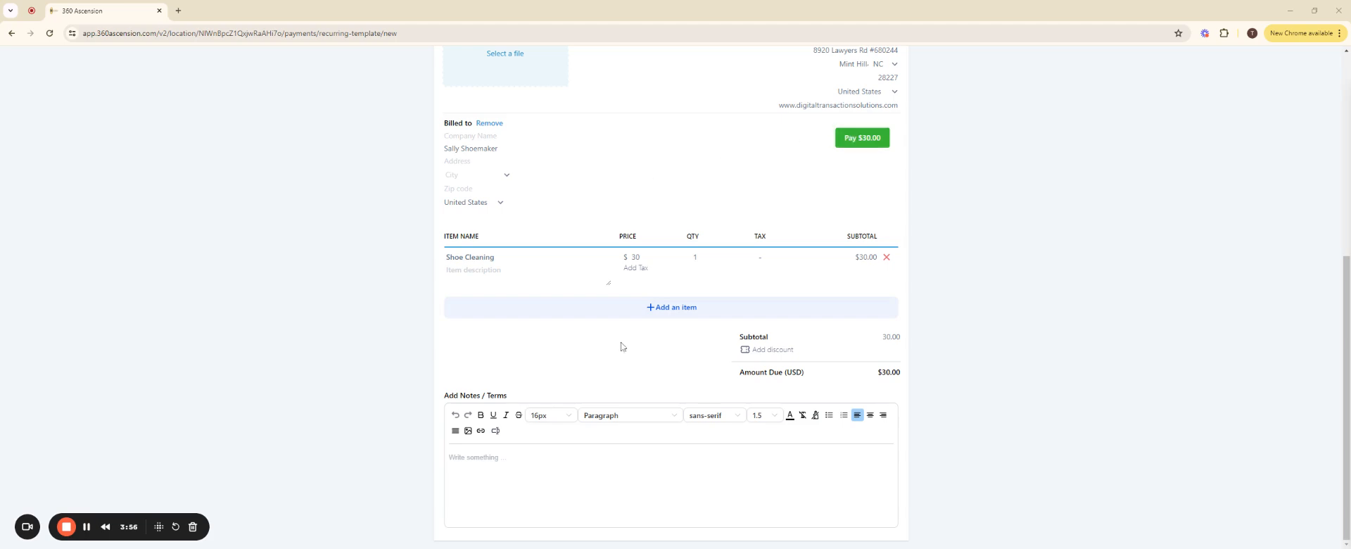
scroll(796, 477, "up", 5)
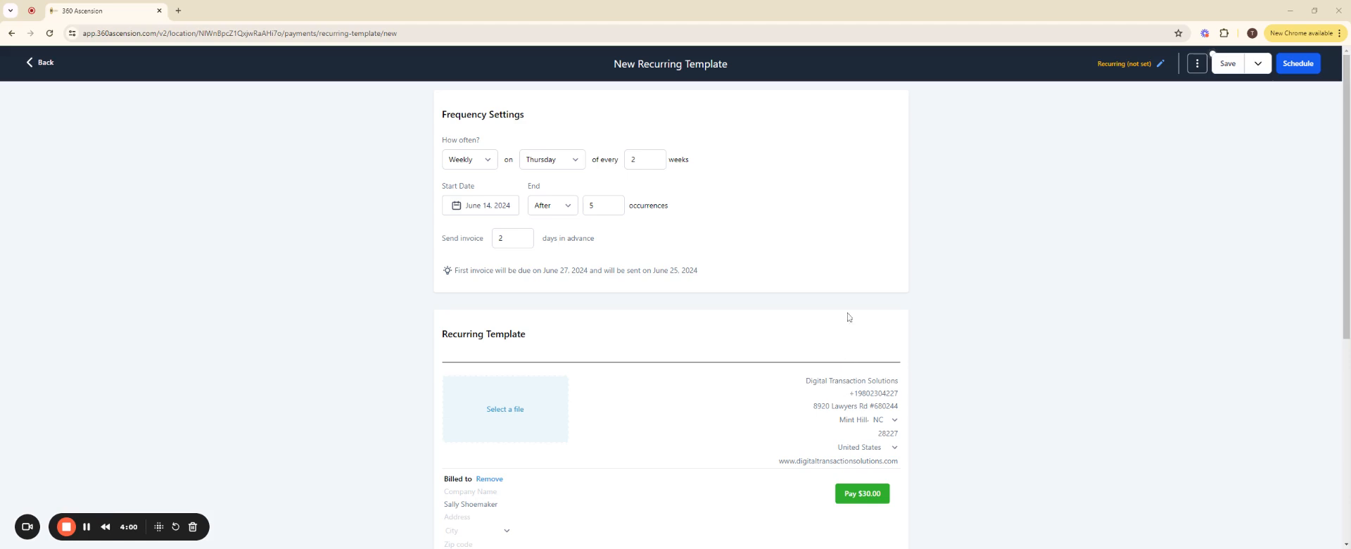
left_click(1225, 65)
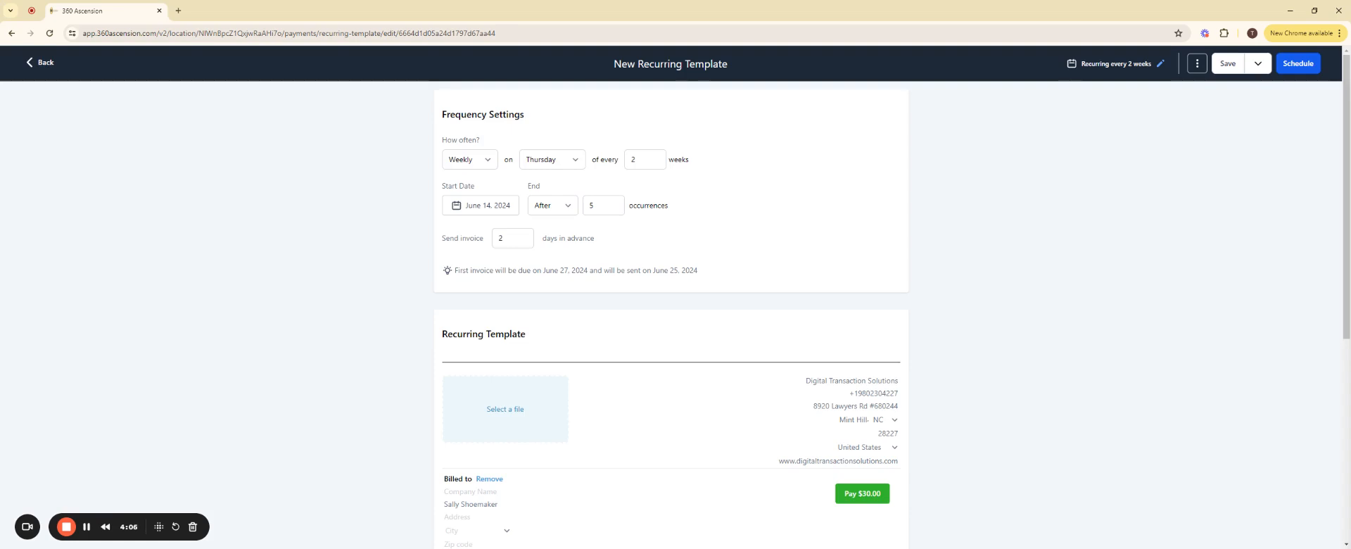
Hide and show the frequency settings several times, and review the template's additional actions such as preview and auto payment.
left_click(1161, 66)
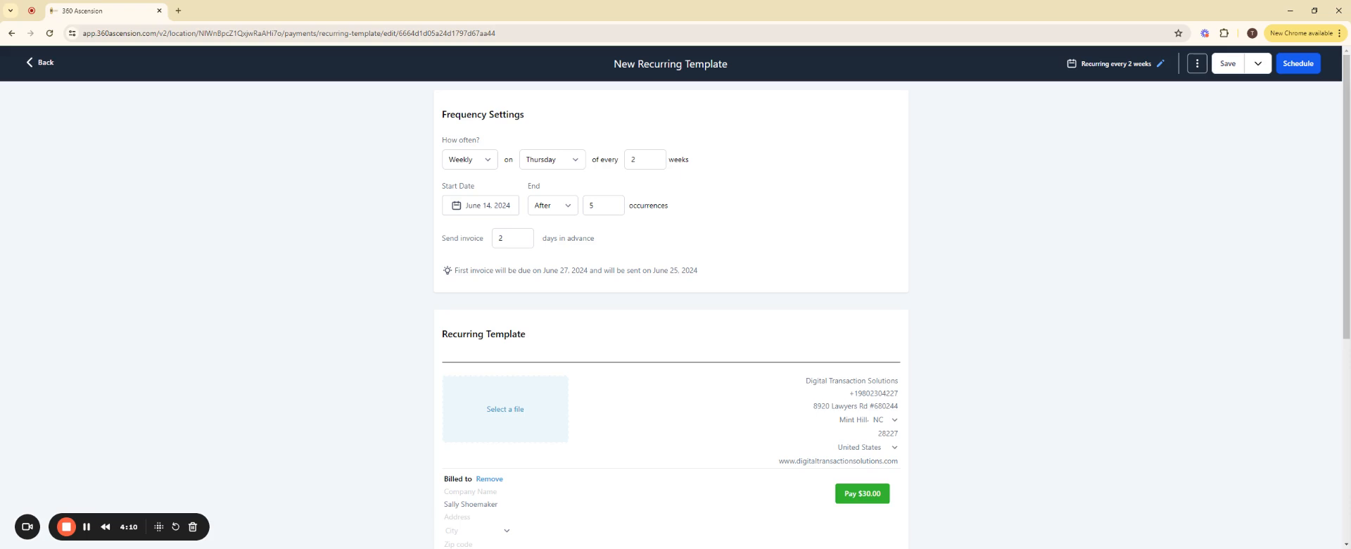
left_click(1162, 66)
left_click(1161, 66)
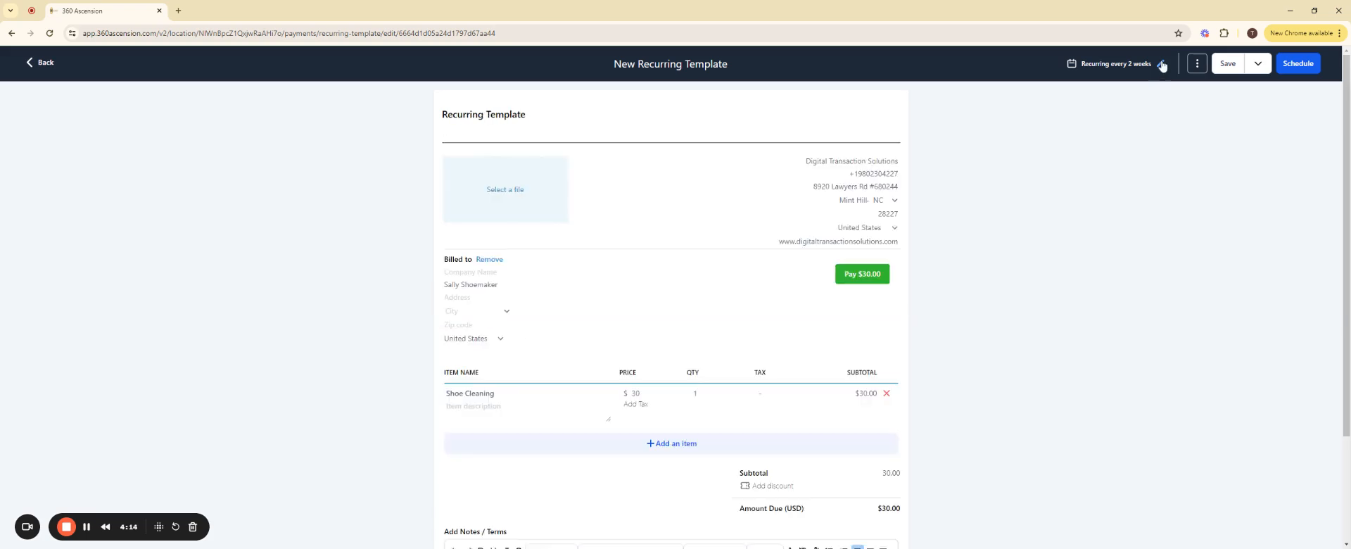
left_click(1161, 66)
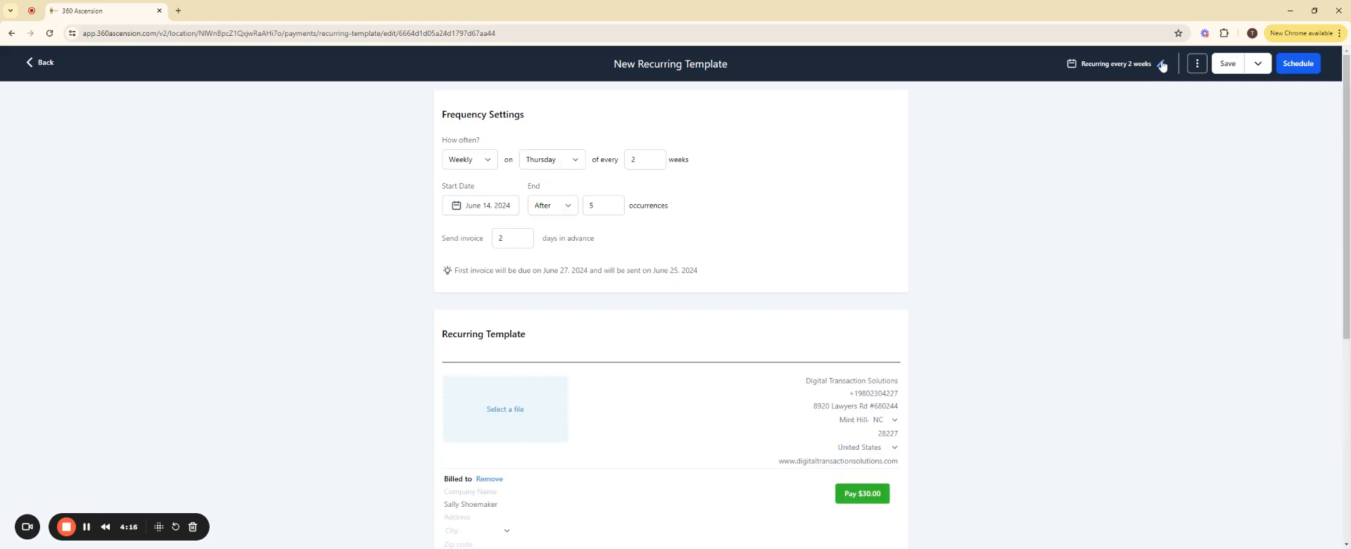
left_click(1162, 66)
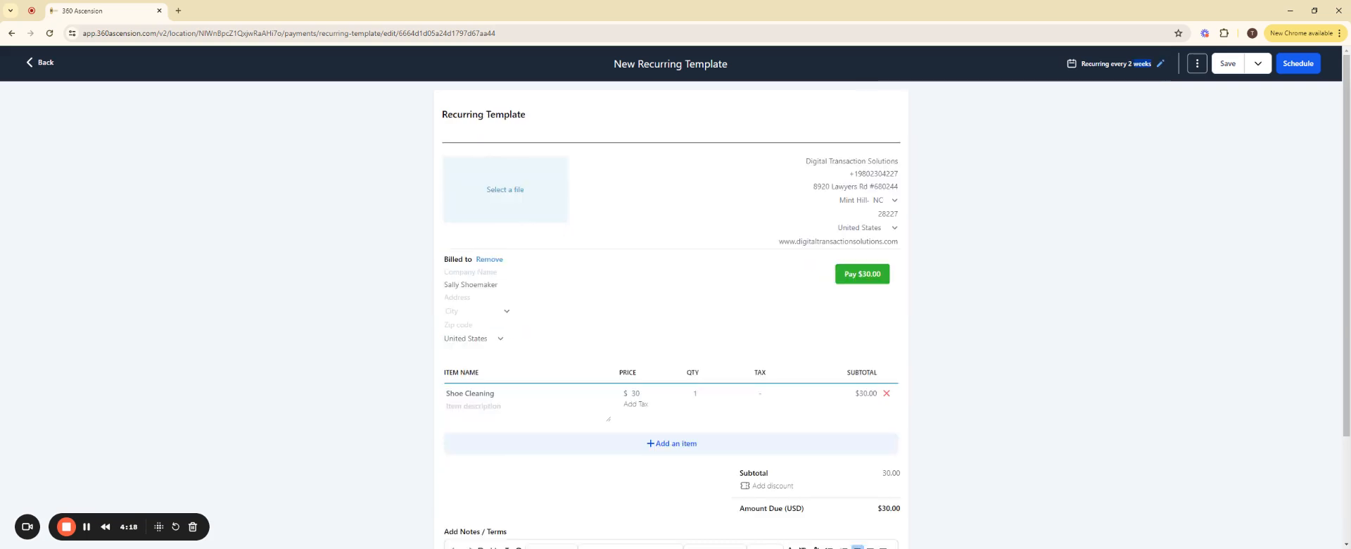
left_click(1161, 66)
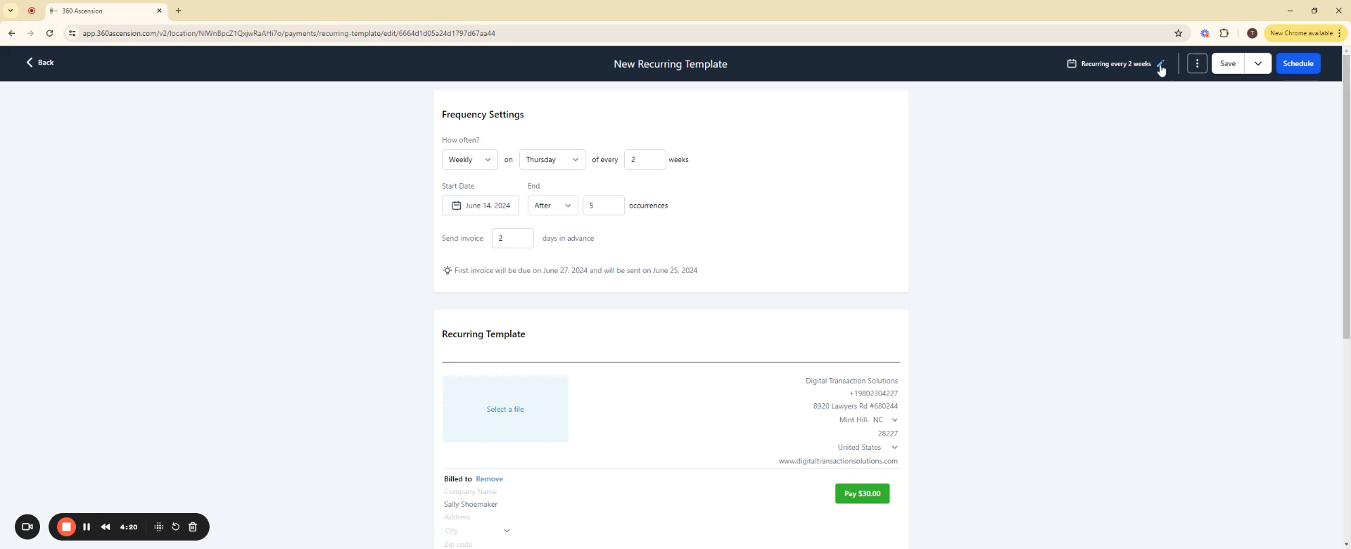
left_click(1161, 66)
left_click(1161, 66)
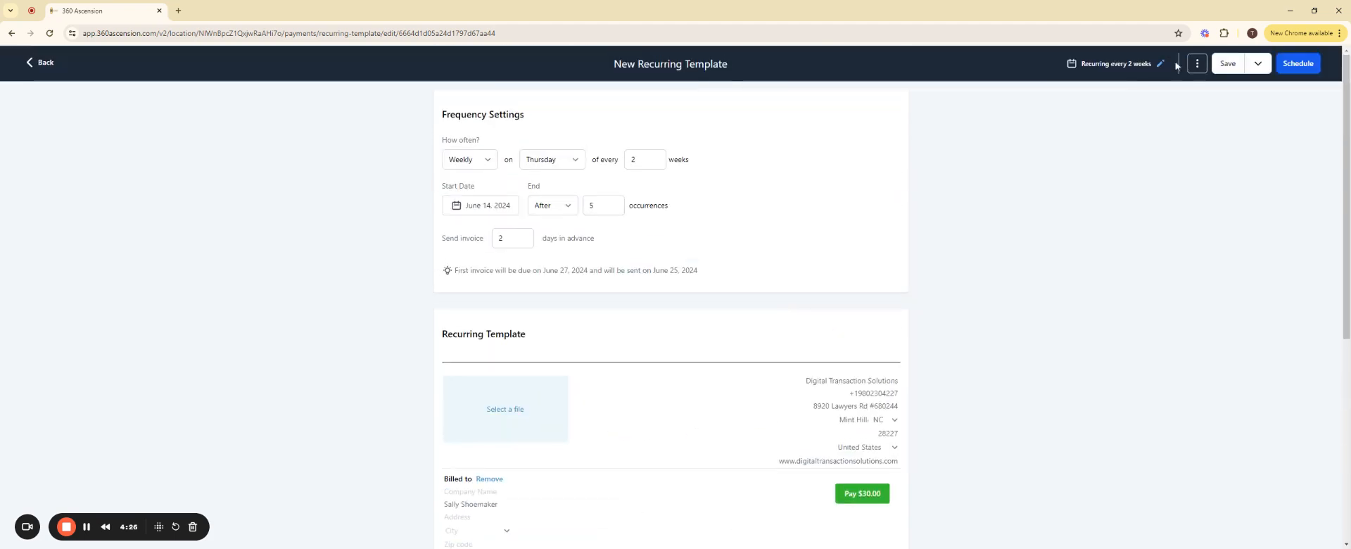
left_click(1196, 66)
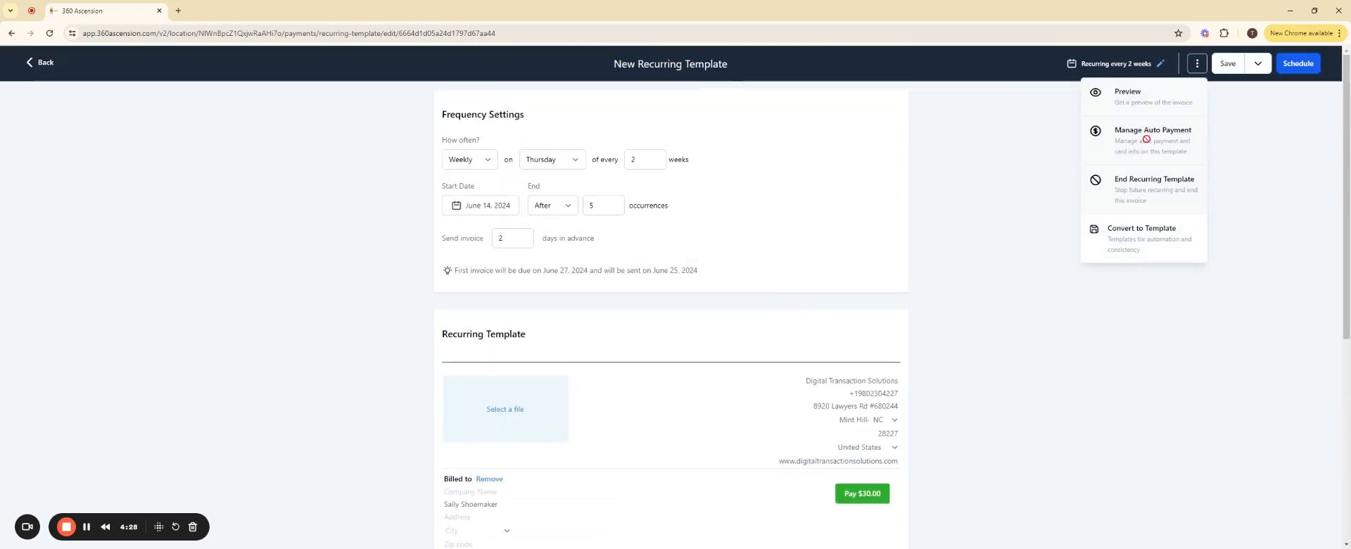
left_click(1051, 177)
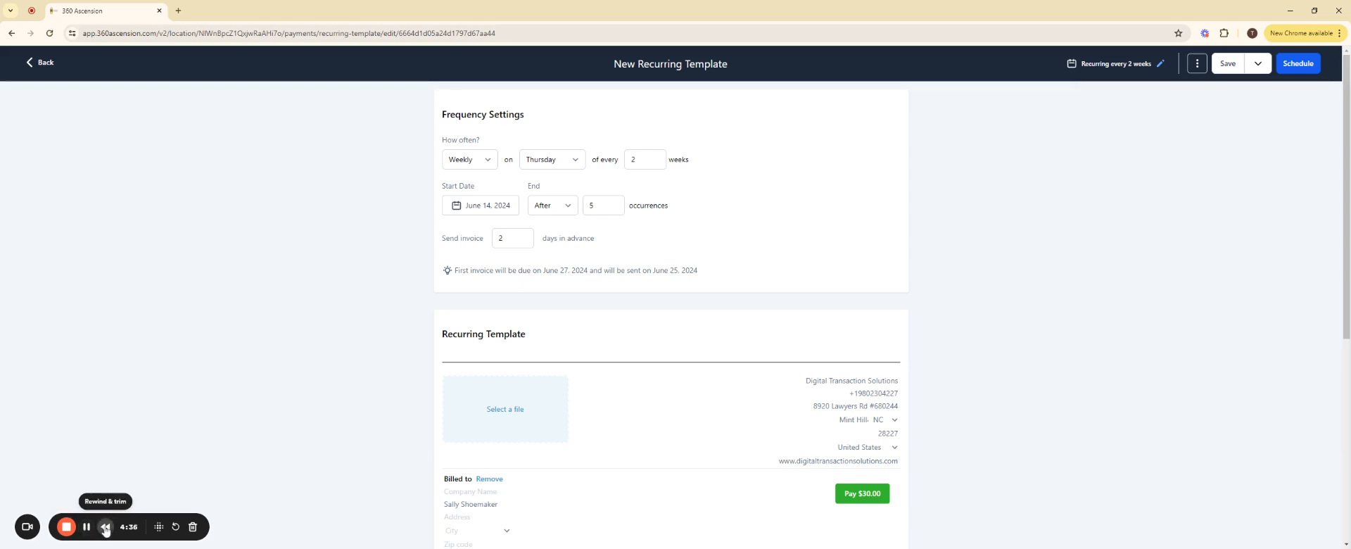
Start scheduling the recurring invoice and name it "Shoe Cleaning Reoccurring Template".
left_click(1298, 64)
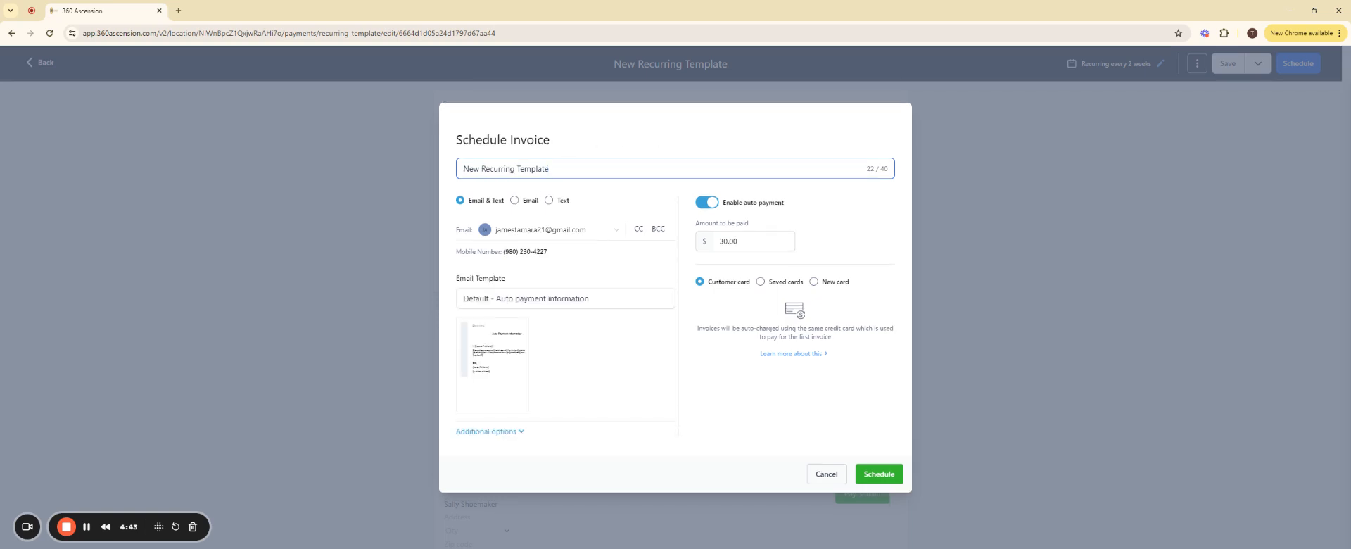
key("ctrl+shift+Left")
key("ctrl+shift+Left")
key("ctrl+shift+Left")
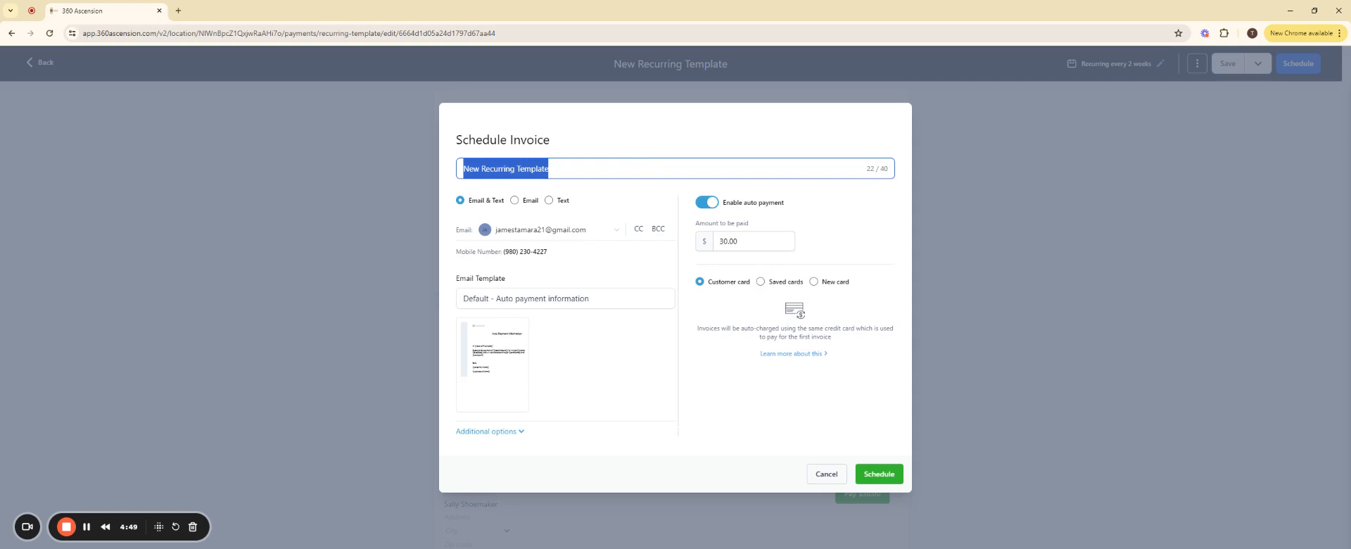
type("Shoe Cleaning")
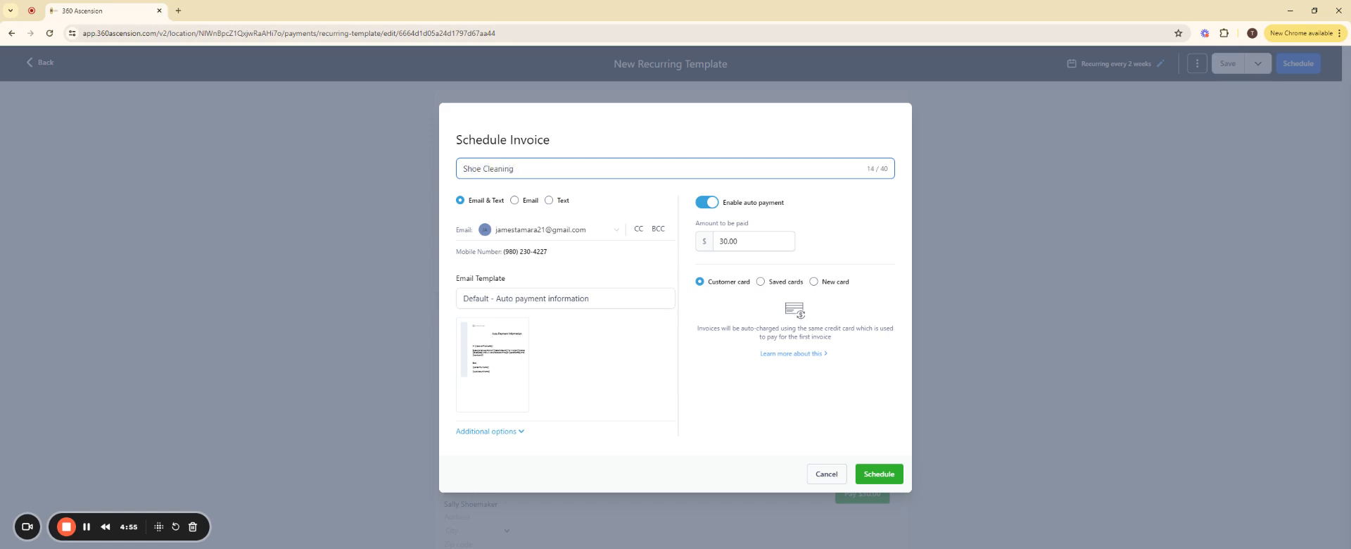
type(" Template")
left_click(517, 169)
type("Reoccurring")
key("BackSpace")
type("c")
Check the email template choice and expand the additional options to examine the payment mode.
left_click(514, 303)
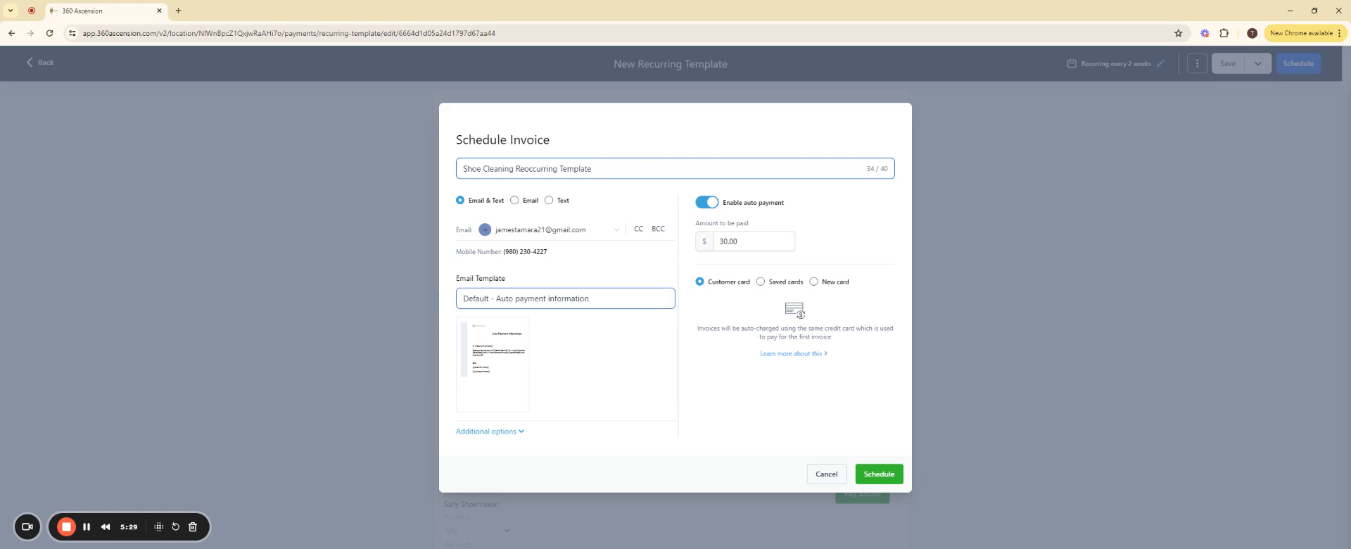
mouse_move(495, 363)
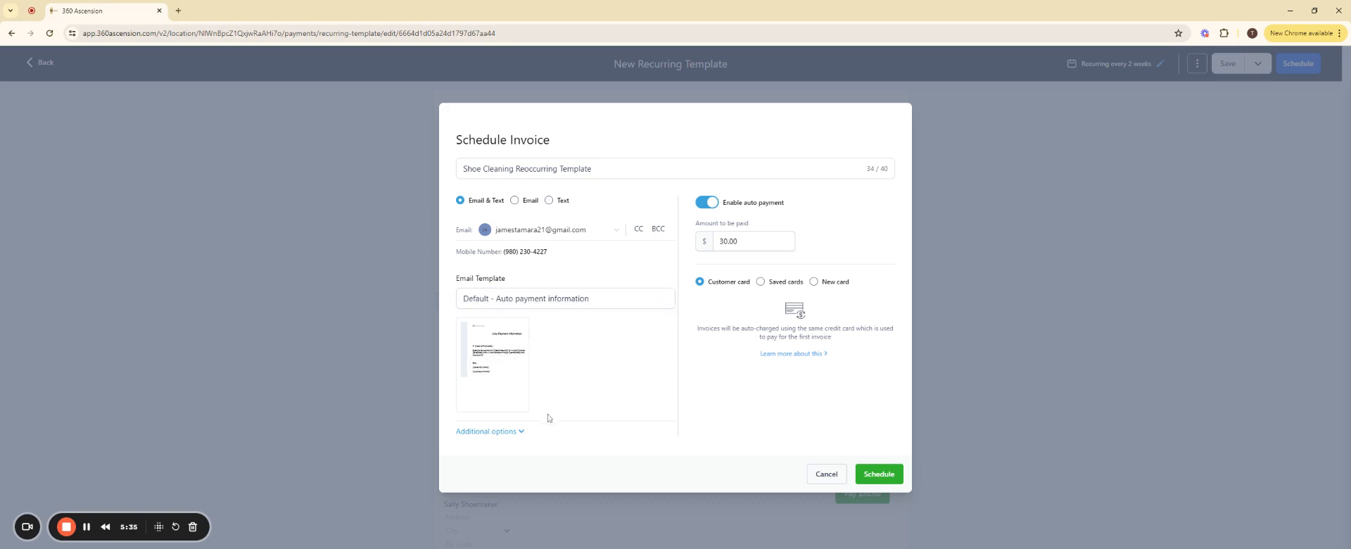
left_click(521, 431)
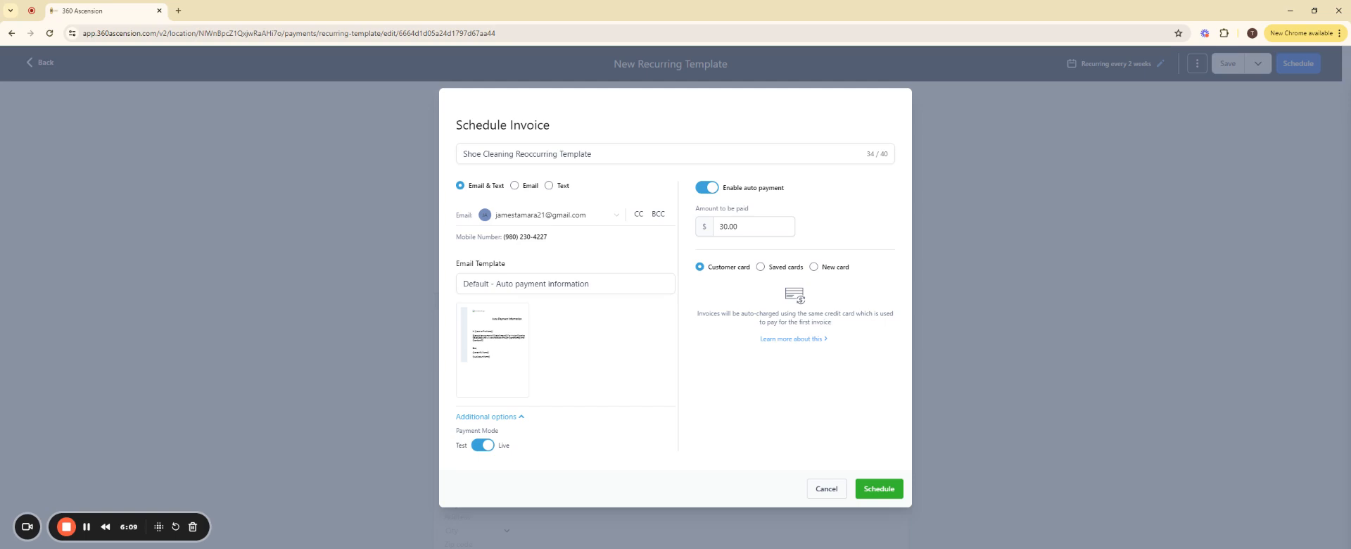
Compare the saved and new card options, keep the customer card for auto payment, and schedule the invoice.
left_click(762, 270)
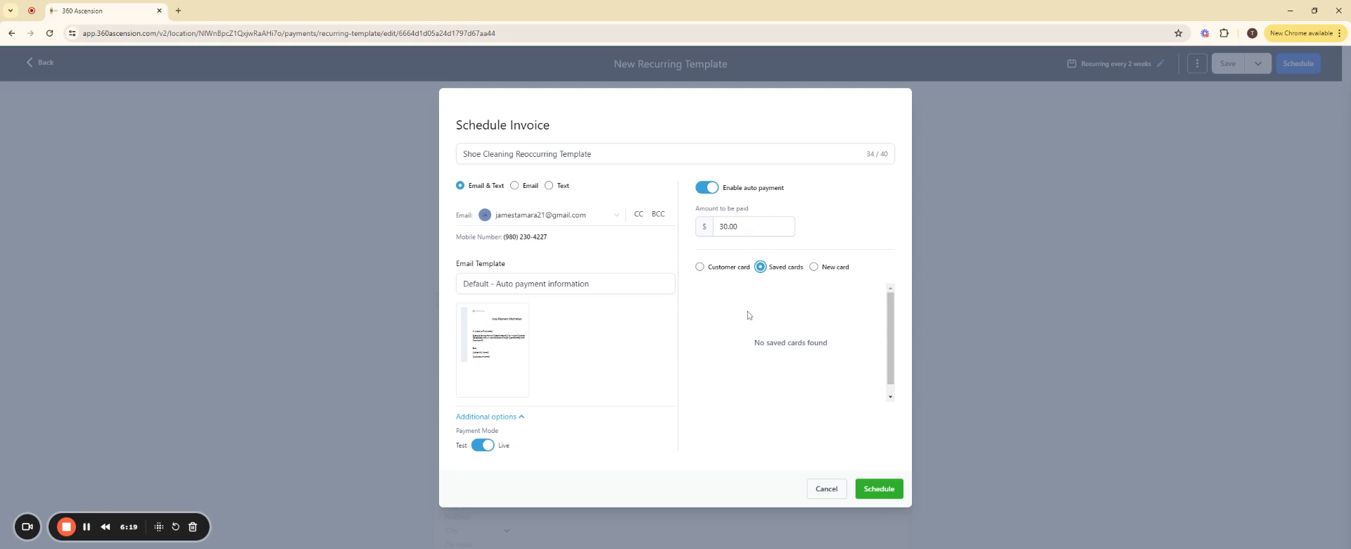
left_click(700, 268)
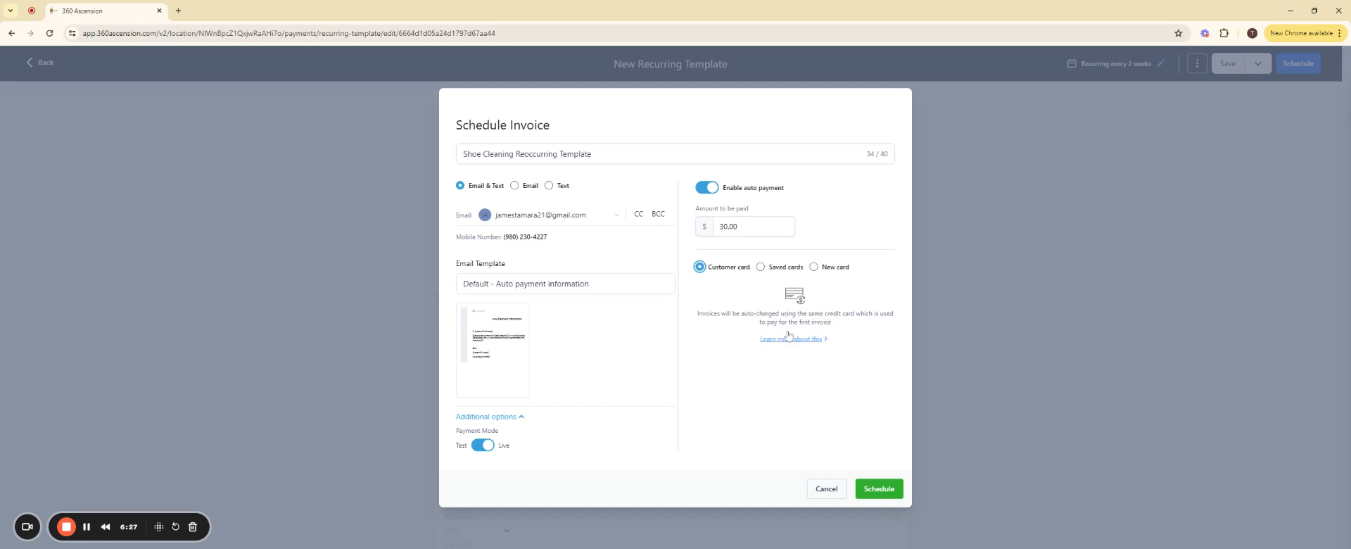
left_click(816, 268)
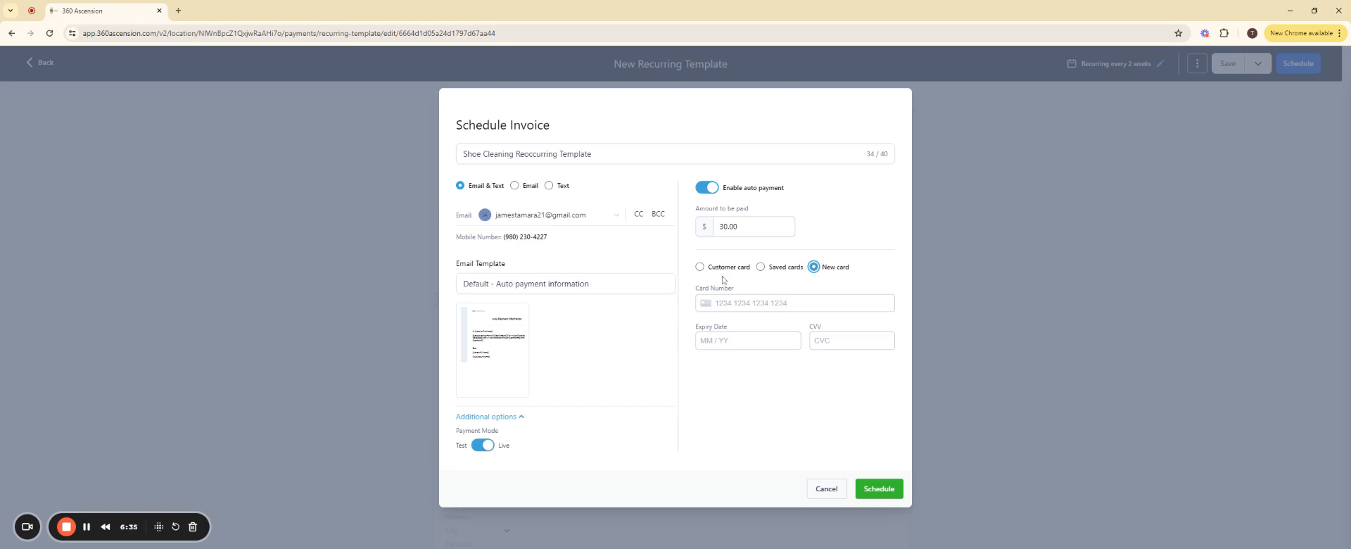
left_click(700, 268)
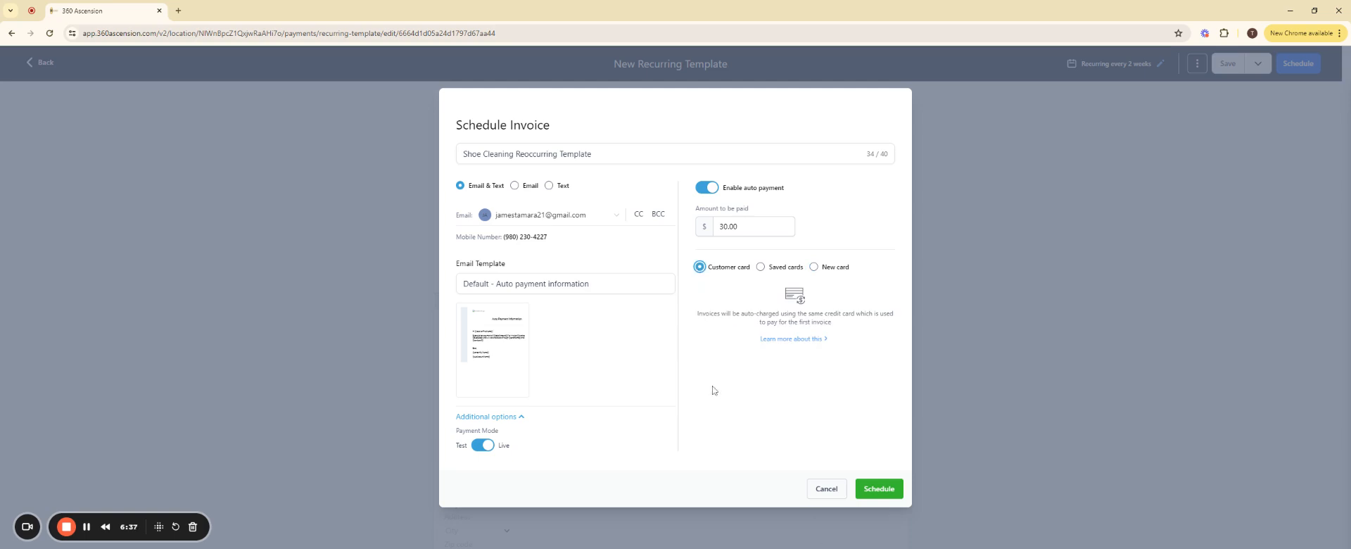
left_click(876, 492)
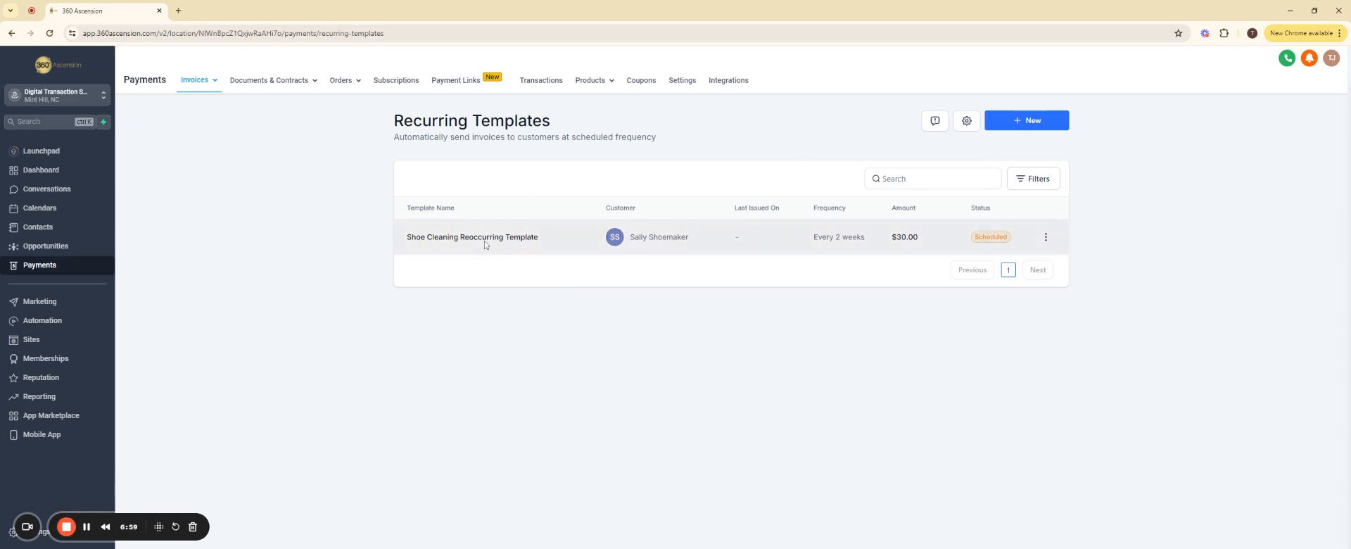
Check the scheduled template's row actions, then open it and review its frequency settings, billing details and line item.
left_click(1044, 236)
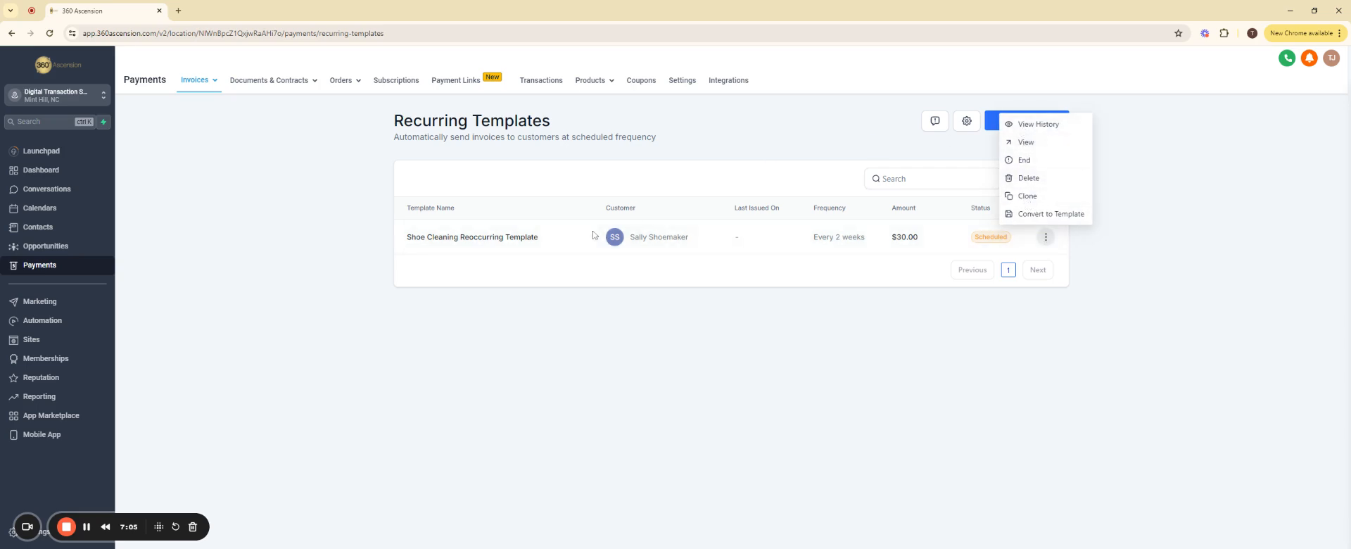
left_click(516, 243)
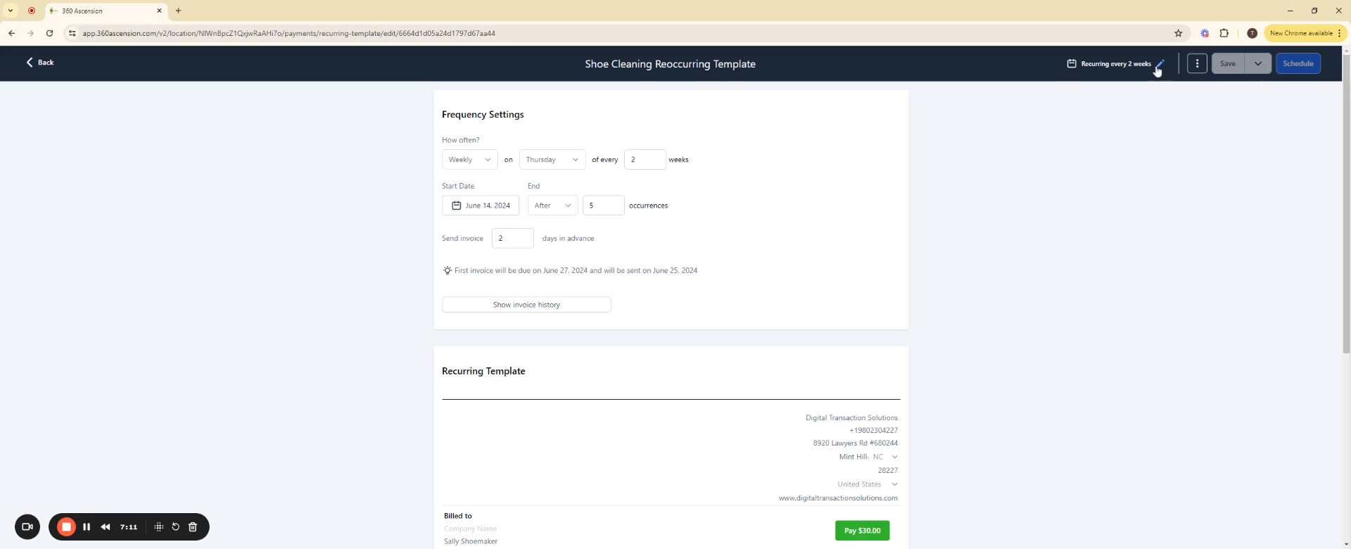
scroll(568, 383, "down", 5)
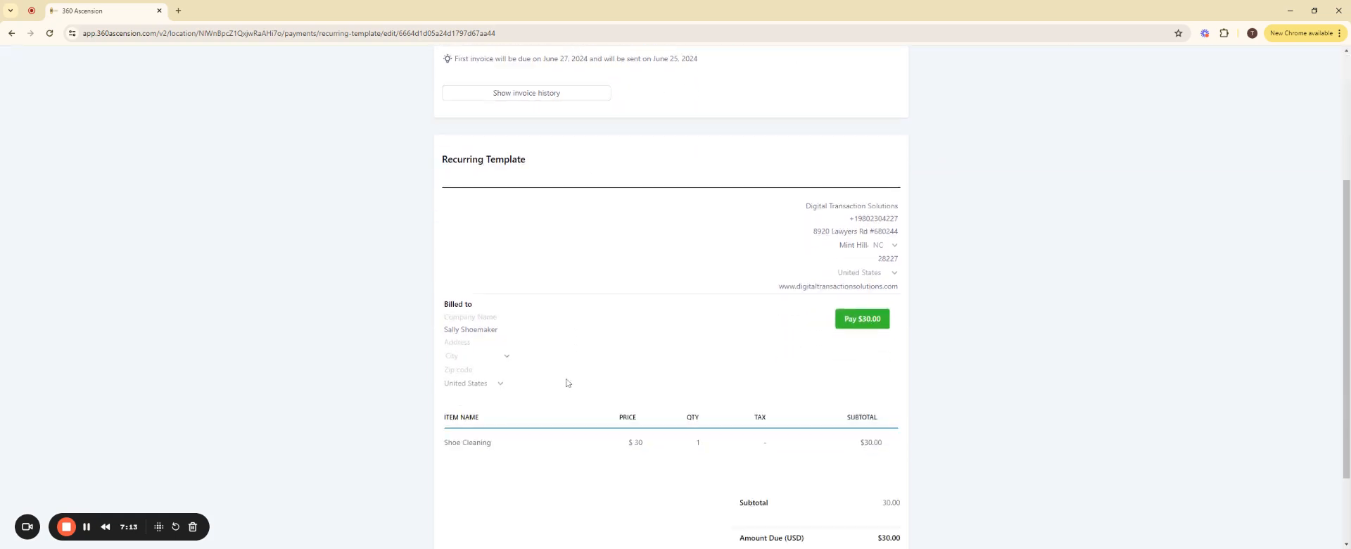
scroll(568, 383, "up", 4)
scroll(568, 383, "up", 1)
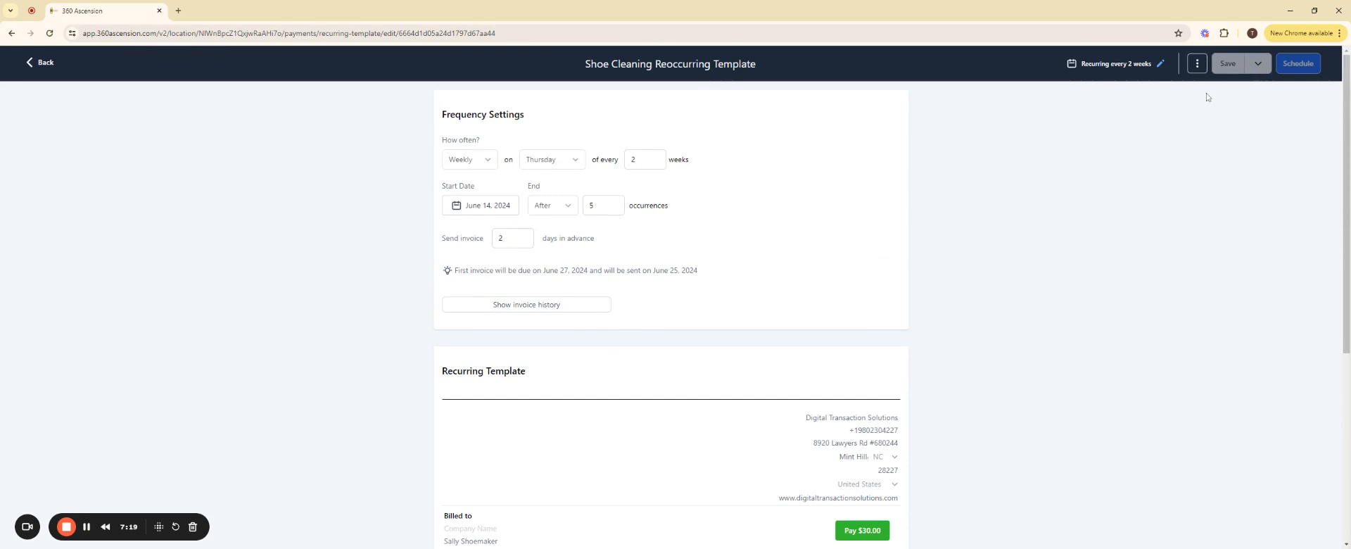
left_click(1196, 64)
left_click(997, 149)
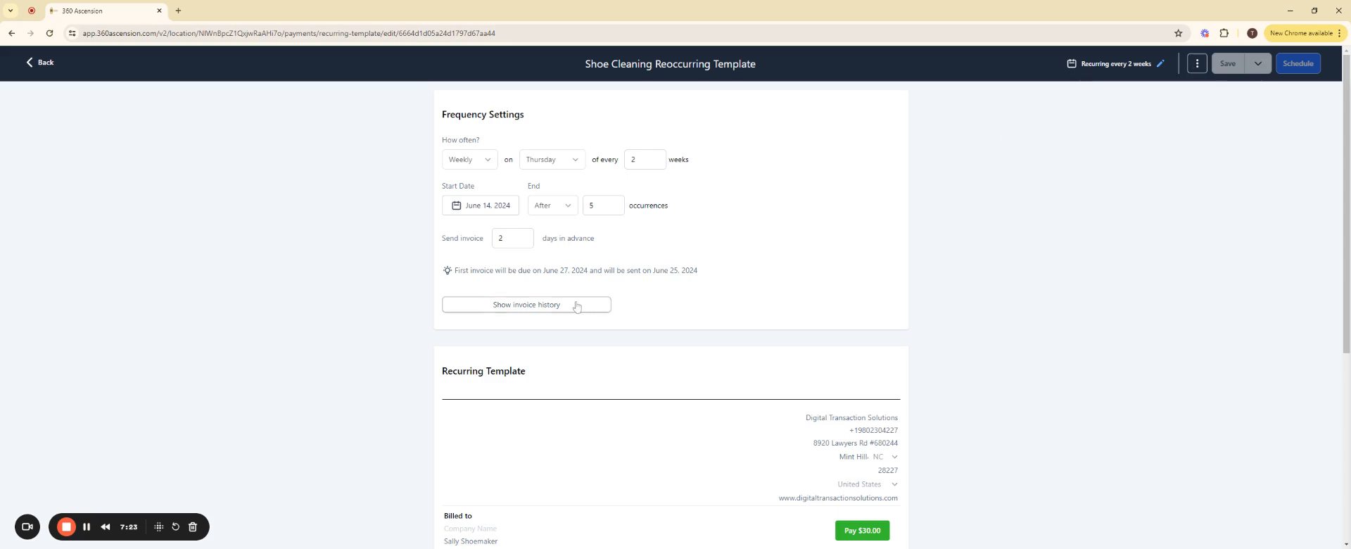
scroll(575, 306, "down", 5)
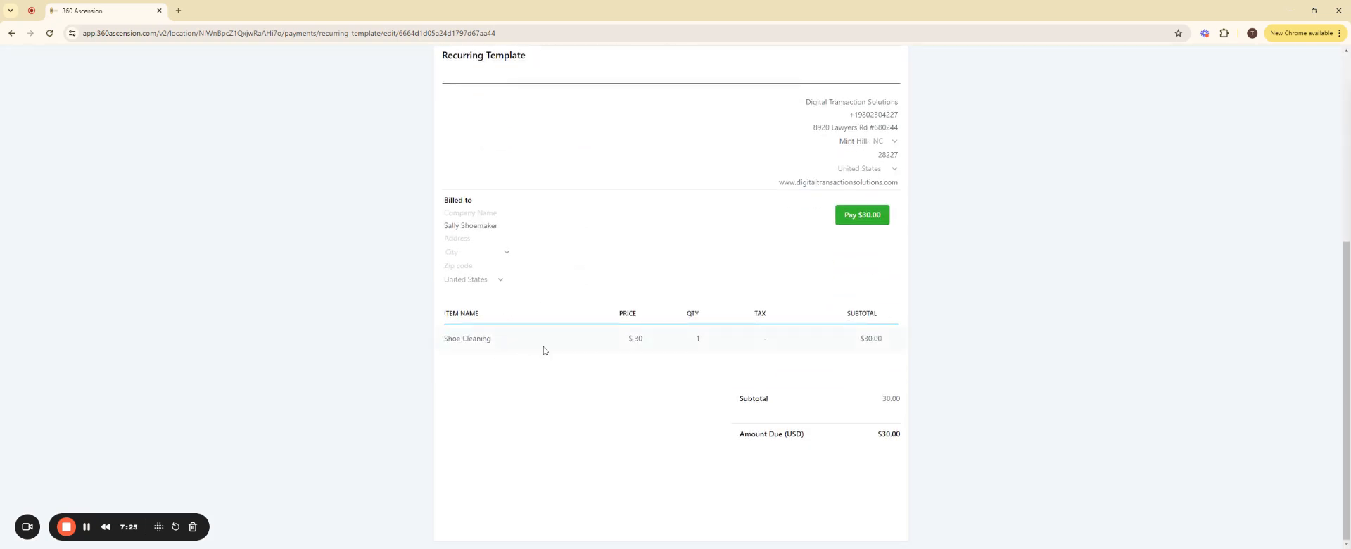
scroll(788, 307, "up", 5)
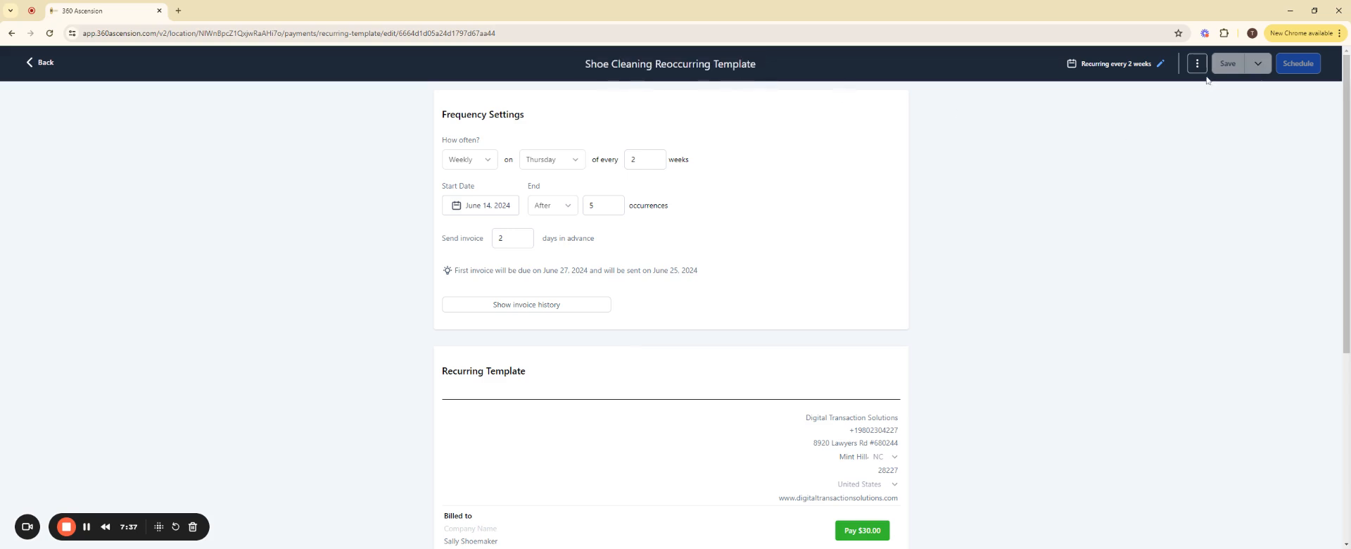
scroll(932, 293, "down", 5)
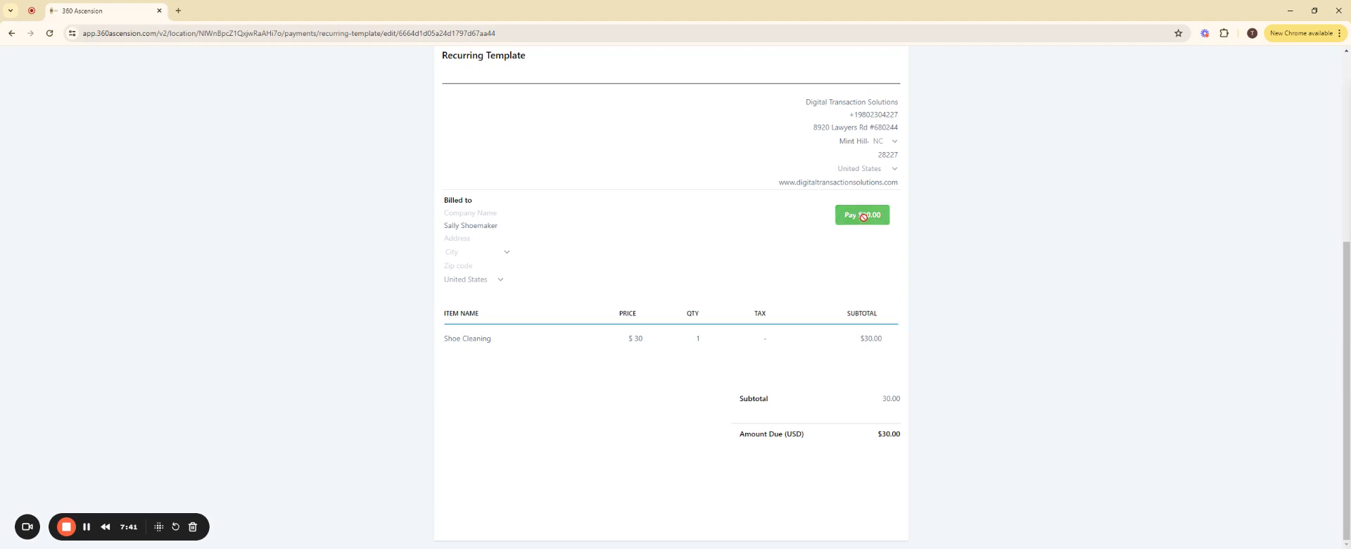
scroll(1007, 193, "up", 5)
Inspect the template's auto payment settings without changing them and return to the recurring templates list.
left_click(1196, 68)
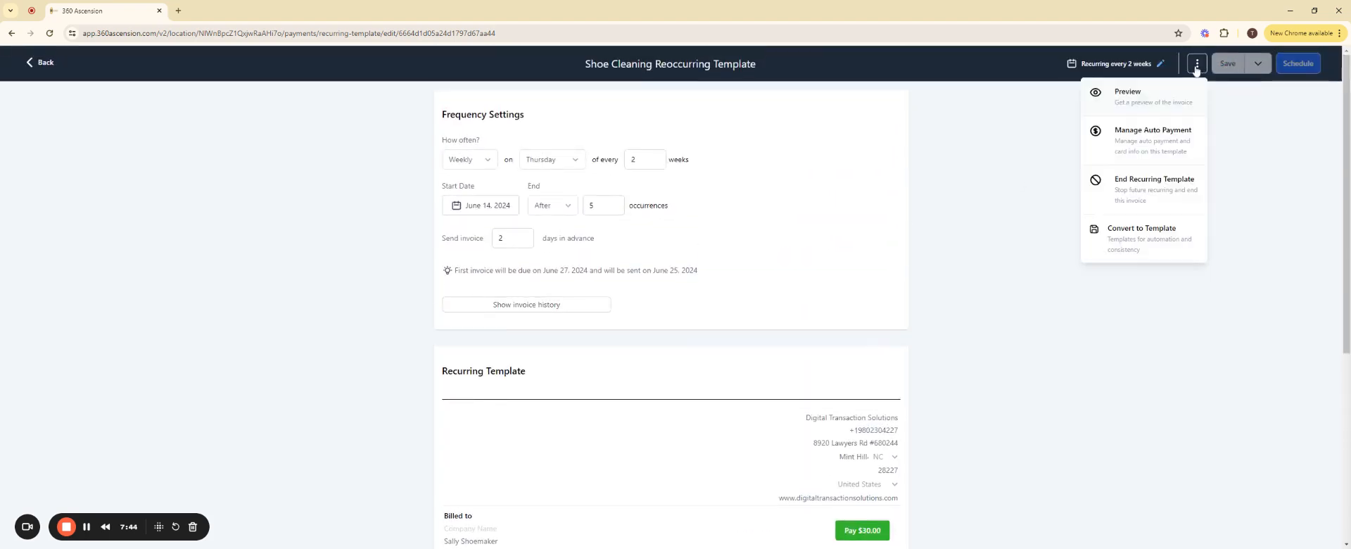
left_click(1126, 151)
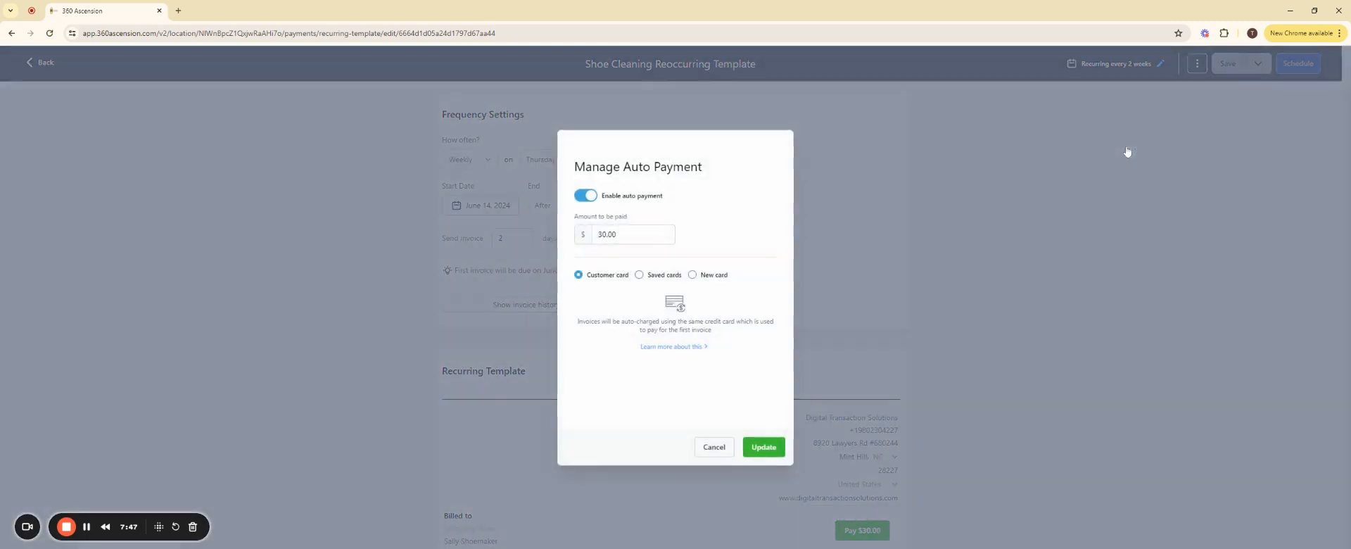
left_click(712, 449)
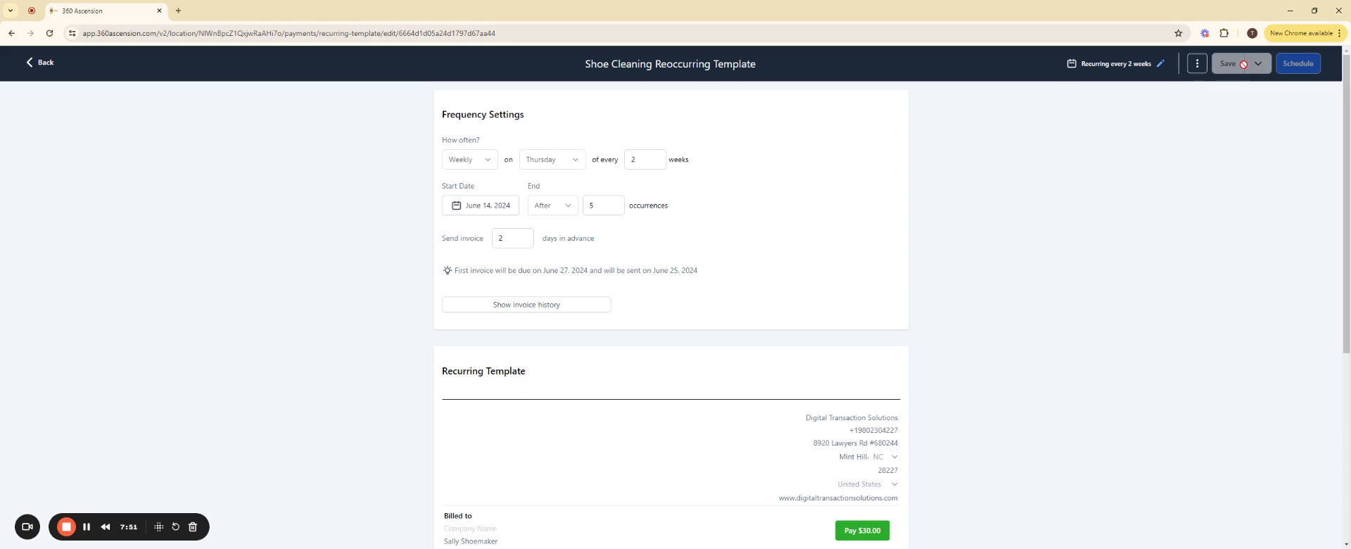
left_click(40, 65)
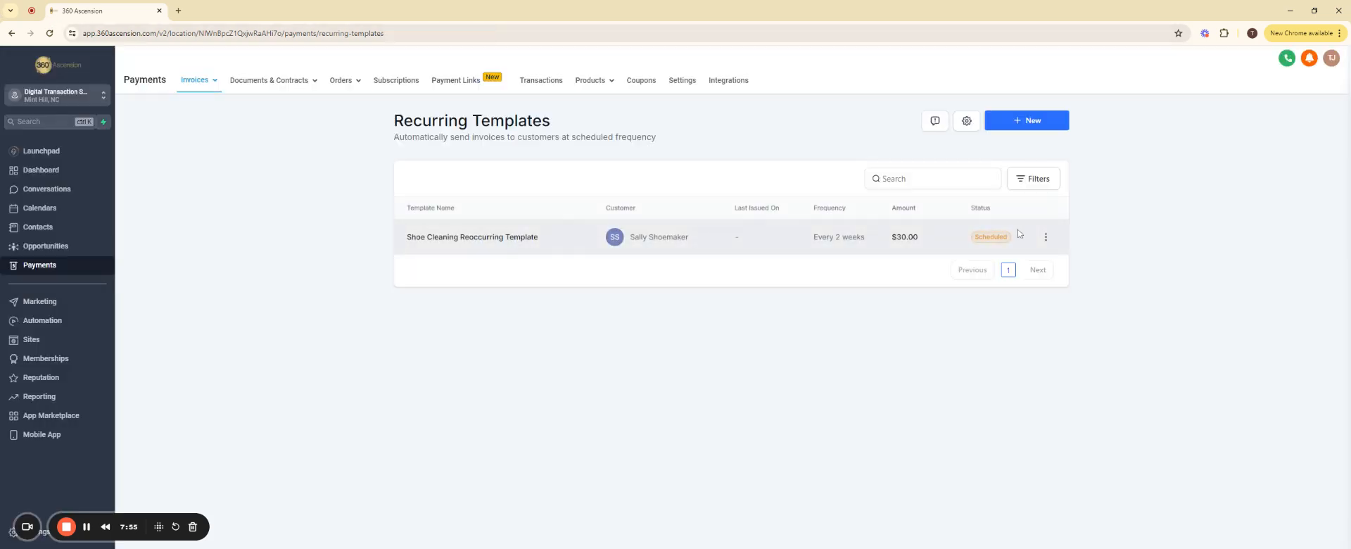
View the scheduled template through its row actions, look over its contents, and return to the list.
left_click(1045, 237)
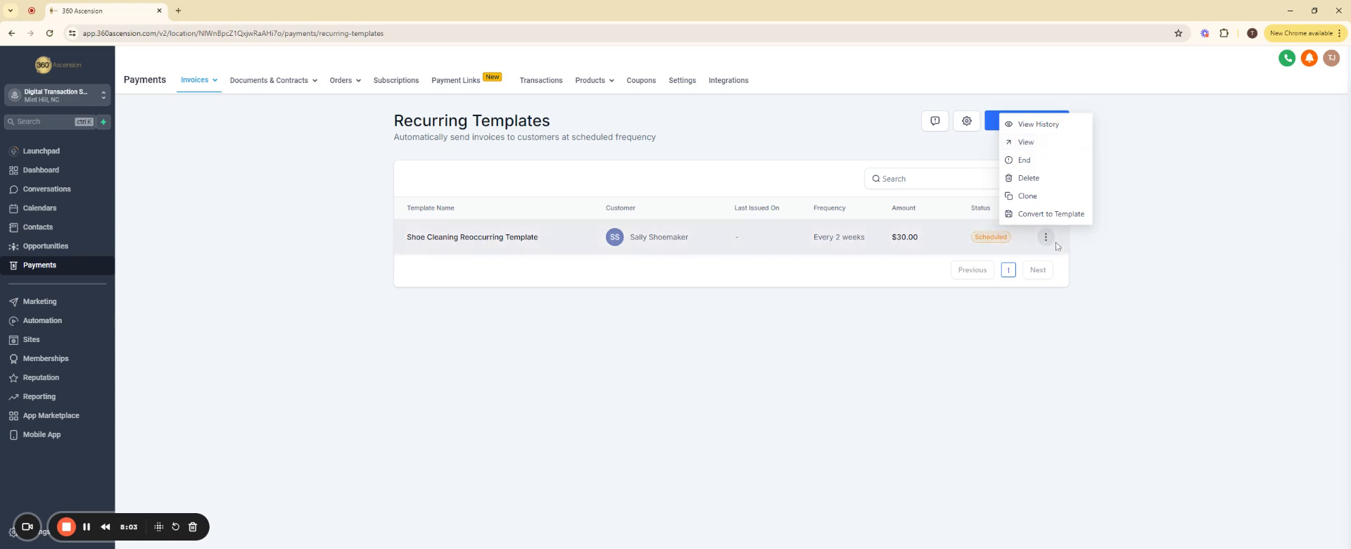
left_click(1025, 144)
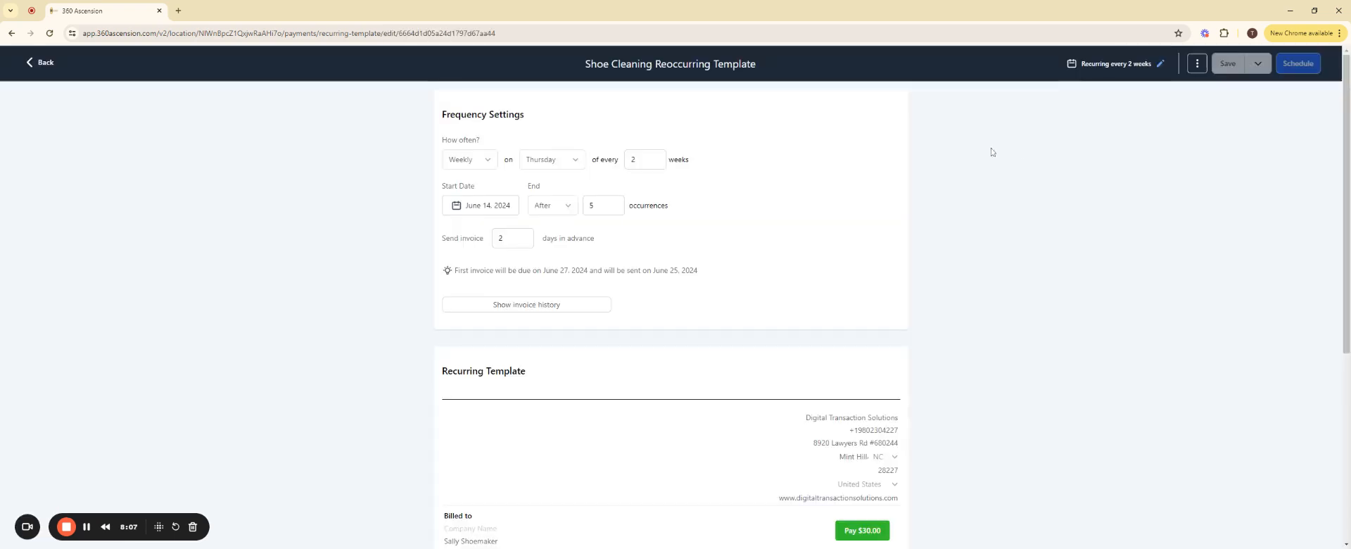
scroll(597, 215, "down", 3)
scroll(567, 211, "up", 3)
left_click(43, 63)
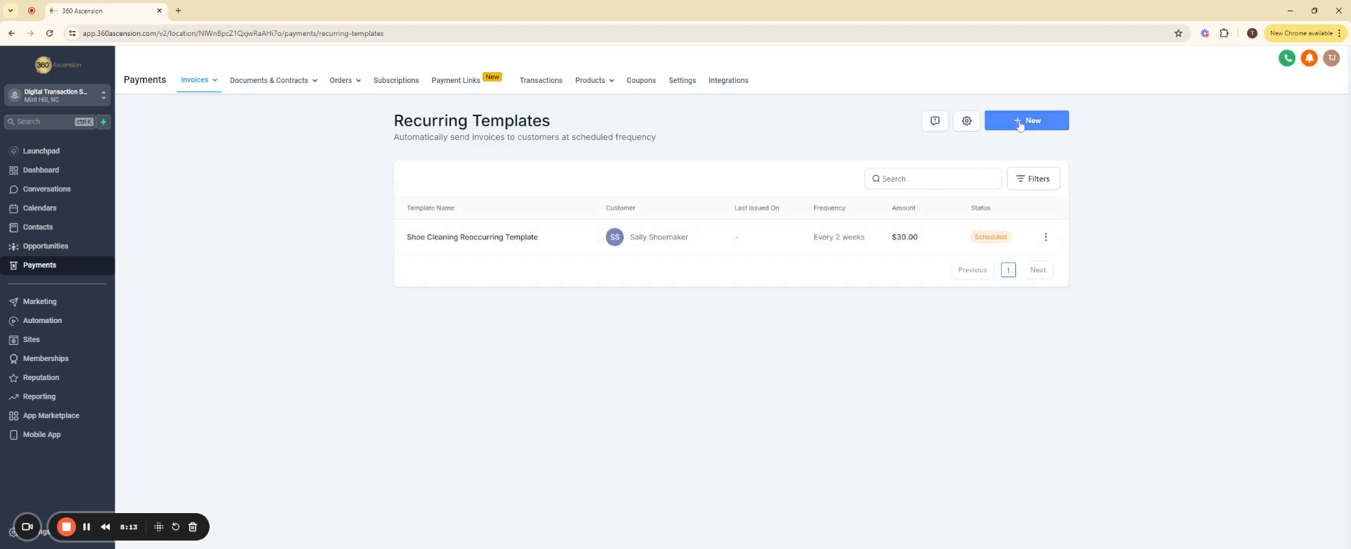
Review the invoice settings, from business information and email configurations through payment, product, custom field and notification options.
left_click(966, 122)
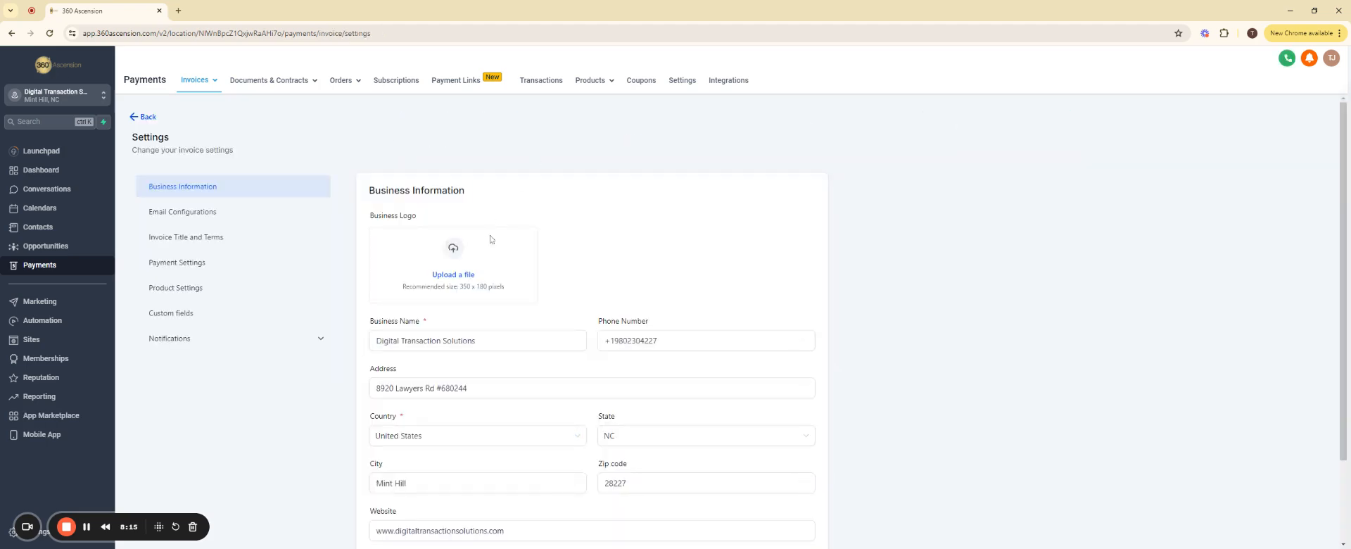
scroll(204, 222, "down", 2)
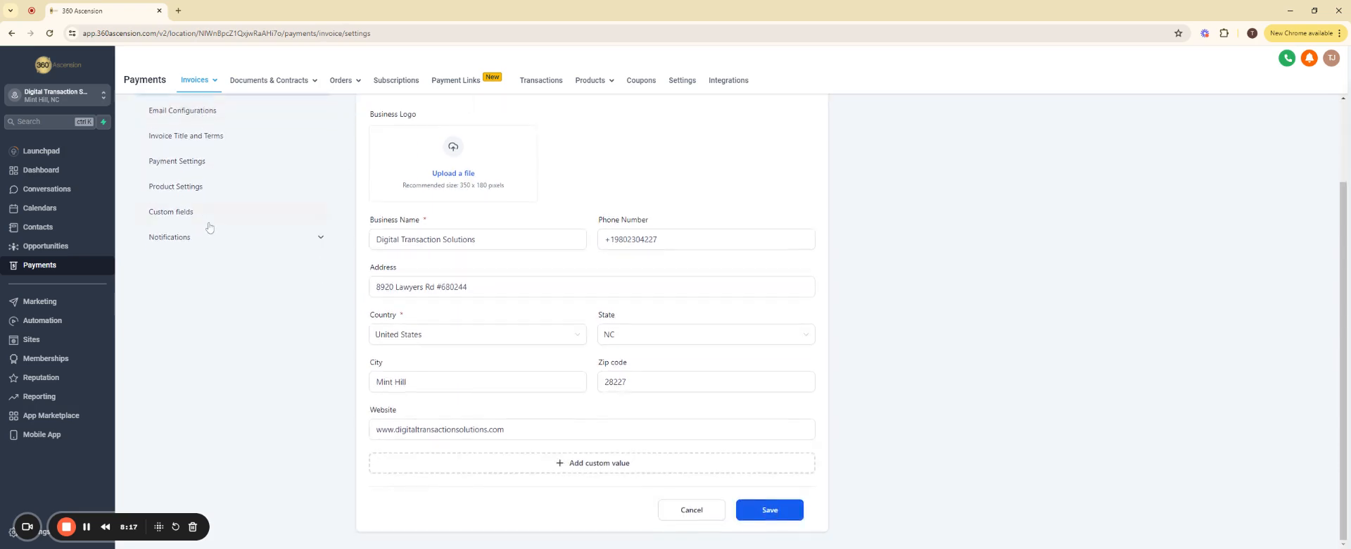
scroll(201, 236, "up", 2)
left_click(196, 214)
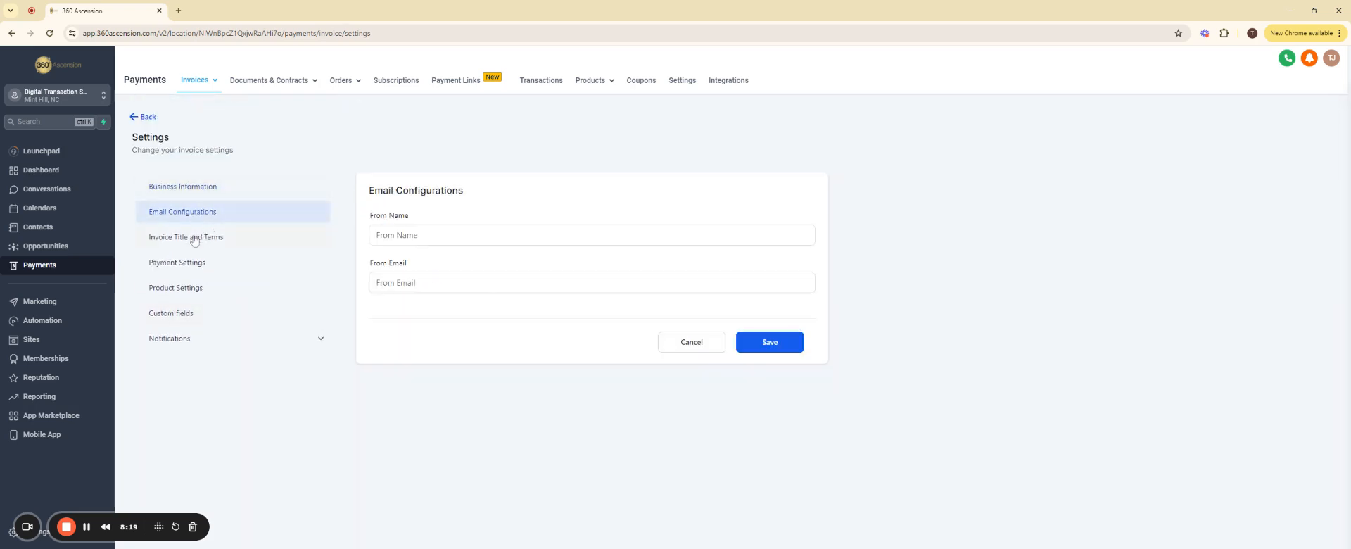
left_click(194, 241)
left_click(192, 264)
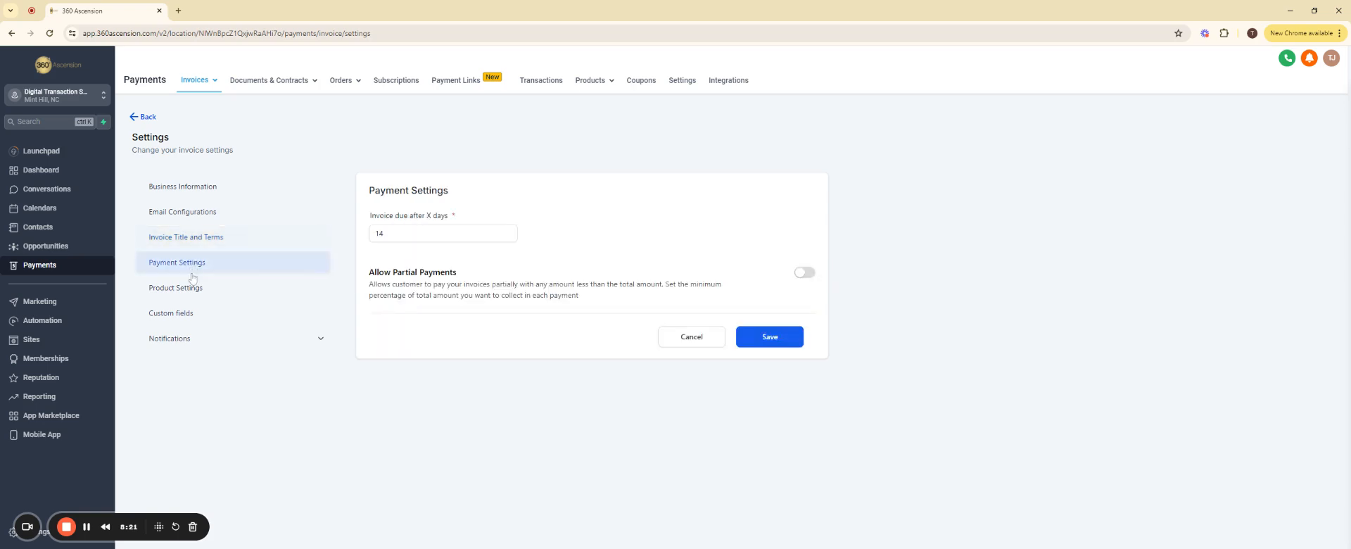
left_click(185, 289)
left_click(175, 316)
left_click(176, 340)
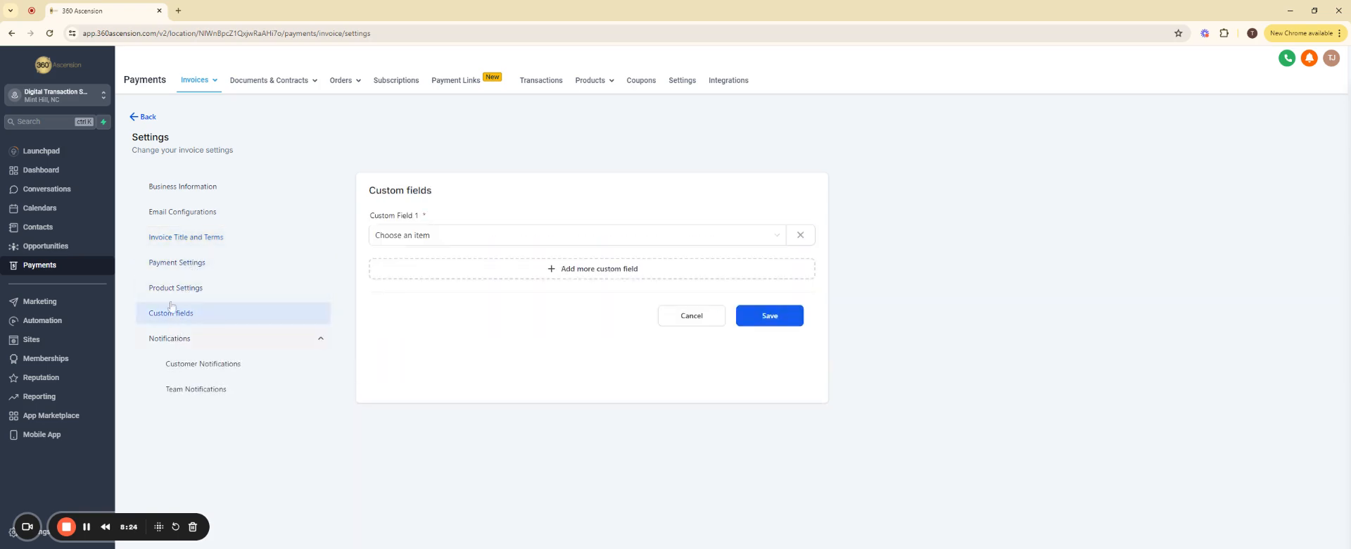
left_click(192, 189)
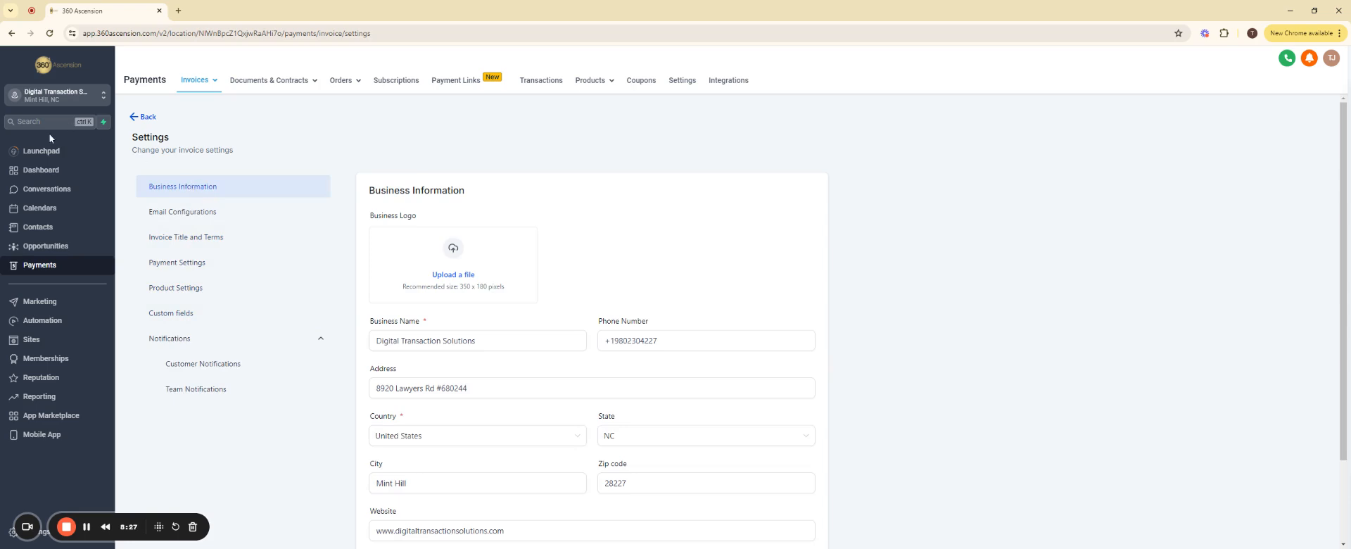
Open the Documents & Contracts templates page and check its related page options.
mouse_move(314, 88)
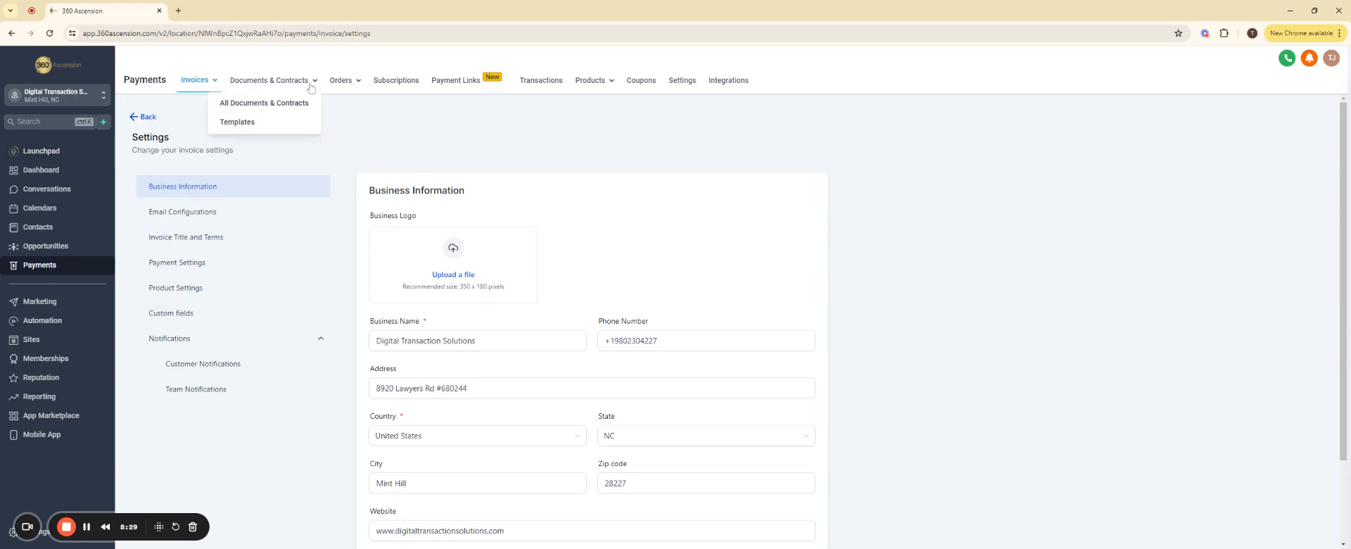
left_click(237, 121)
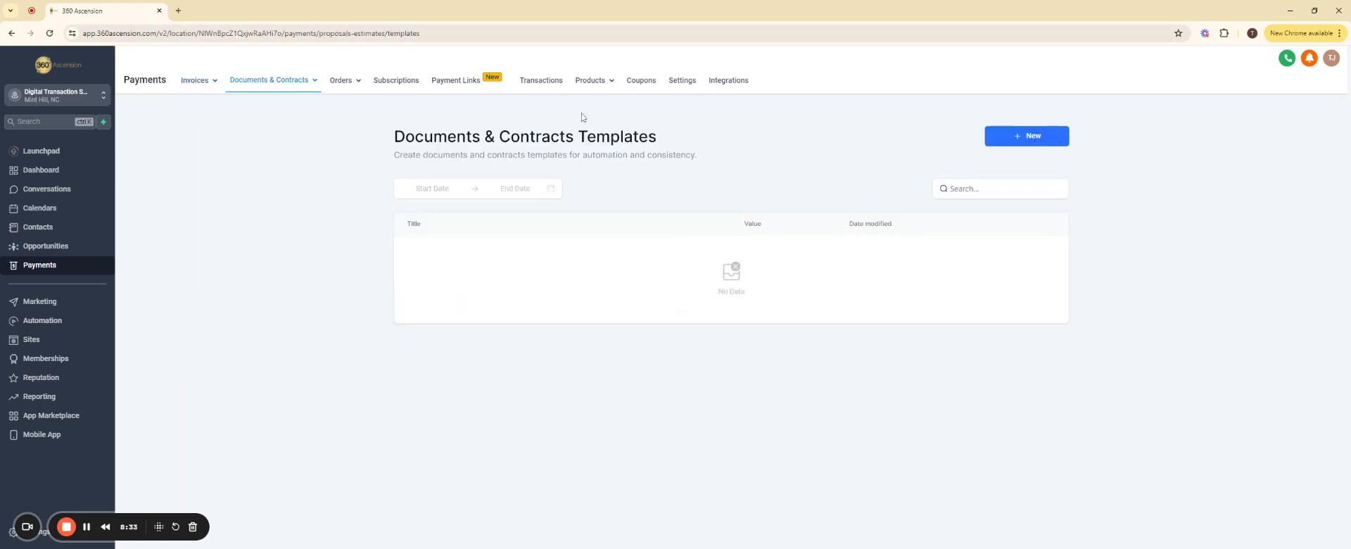
mouse_move(356, 87)
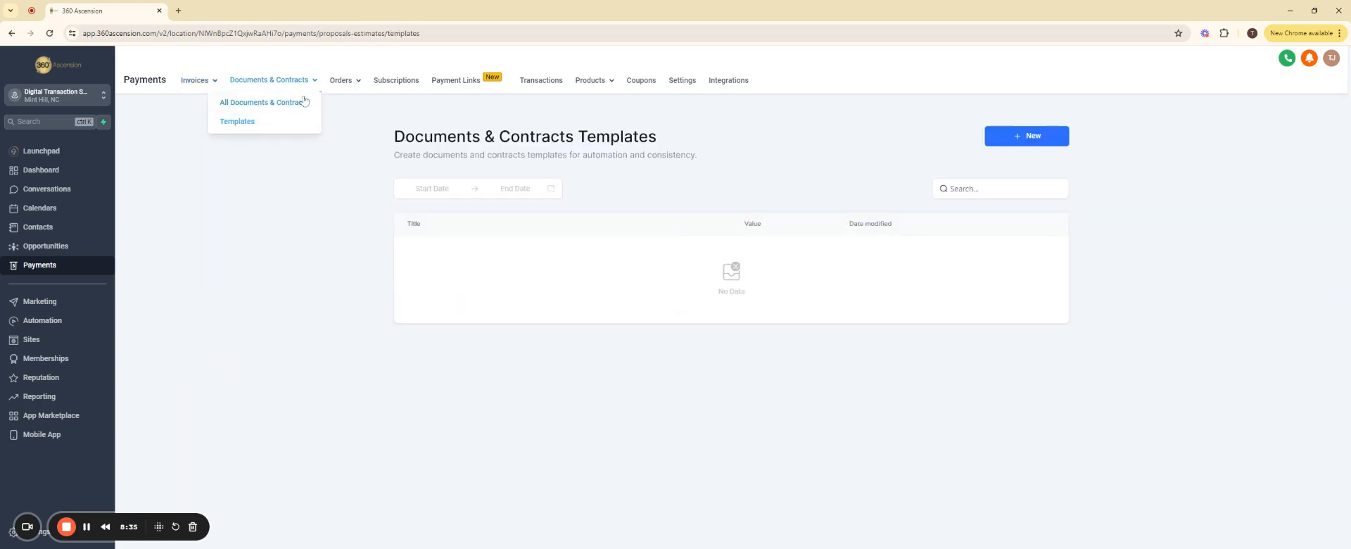
Check the Payment Links page and return to the recurring invoice templates list.
left_click(467, 82)
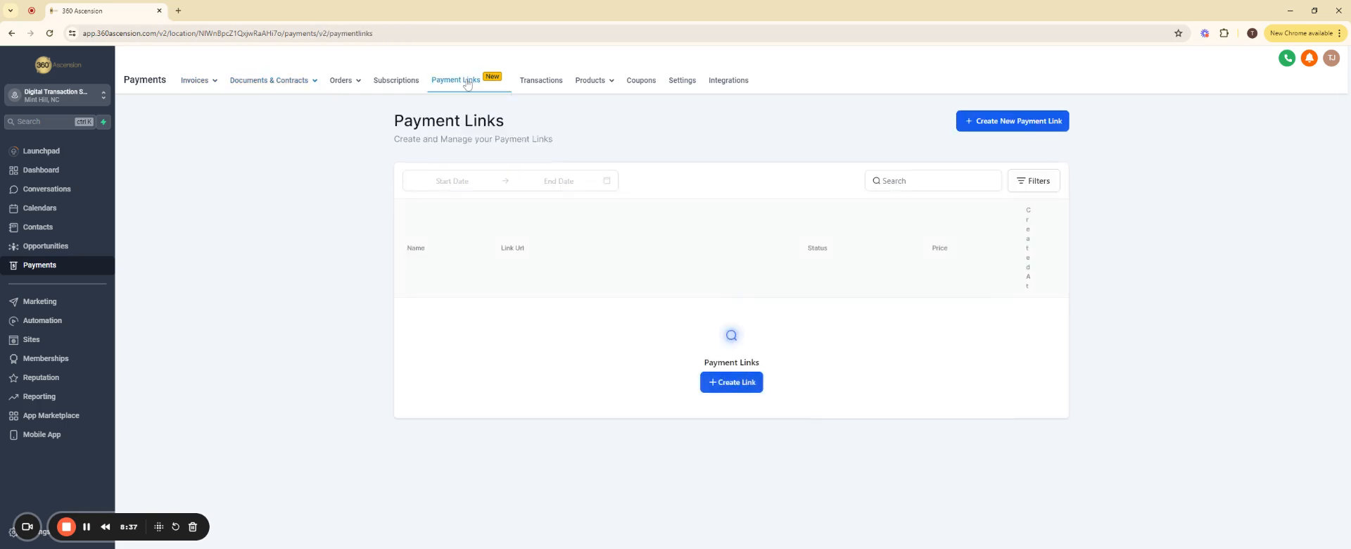
mouse_move(607, 84)
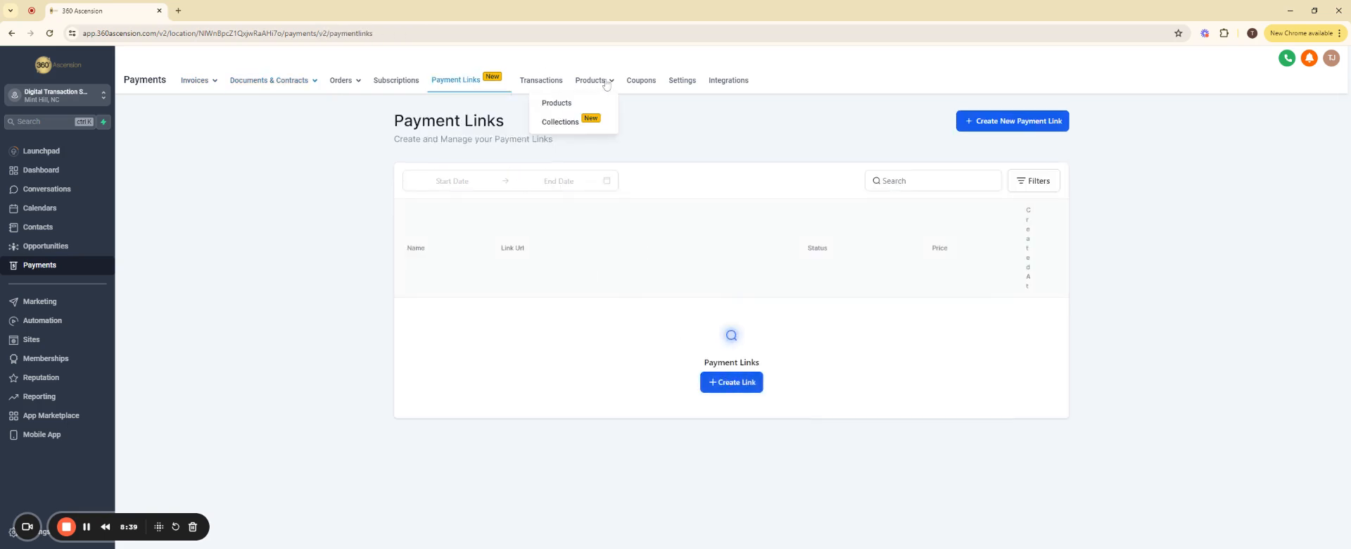
mouse_move(219, 88)
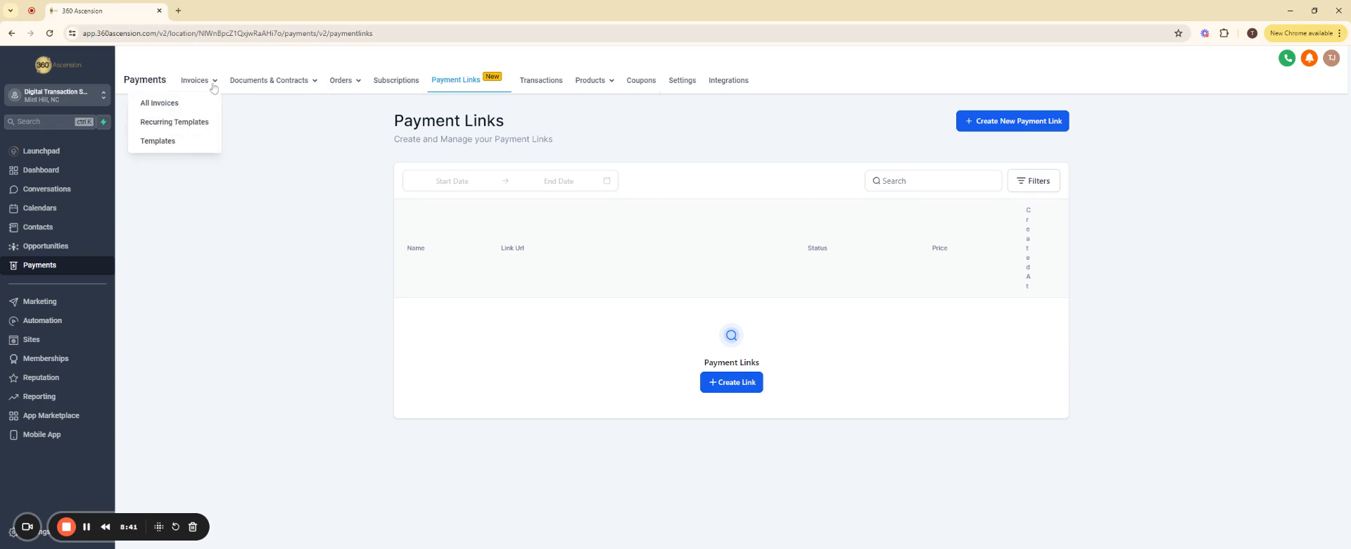
left_click(176, 123)
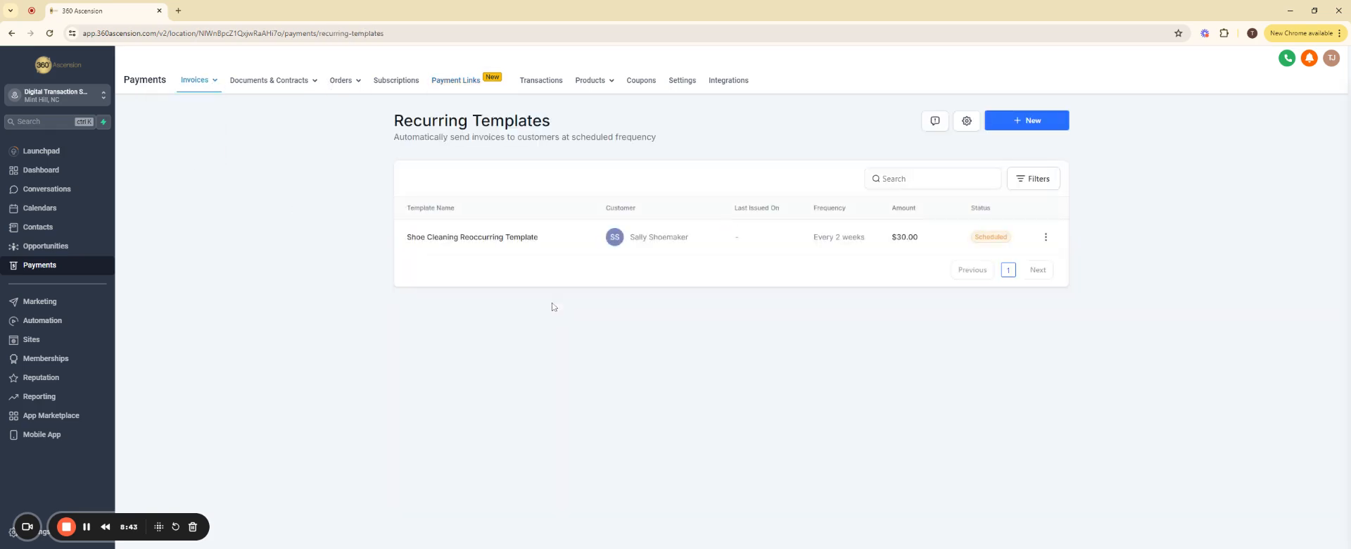
Open the Shoe Cleaning Reoccurring Template and look over its frequency settings and invoice contents.
left_click(501, 243)
scroll(653, 366, "down", 4)
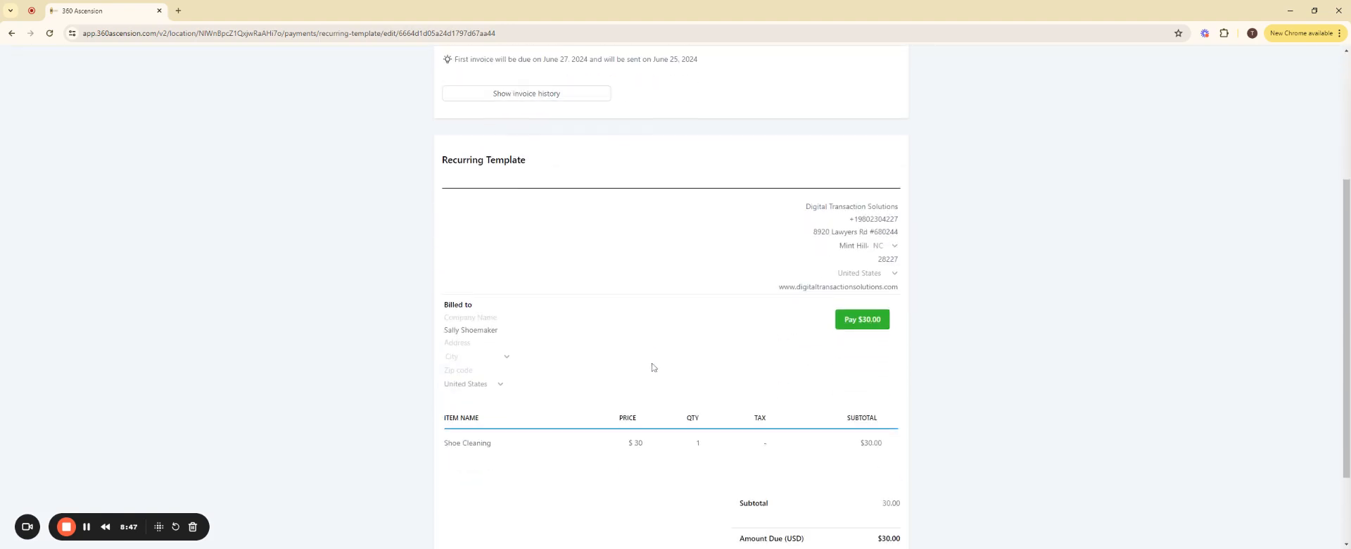
scroll(653, 367, "up", 3)
scroll(653, 367, "up", 1)
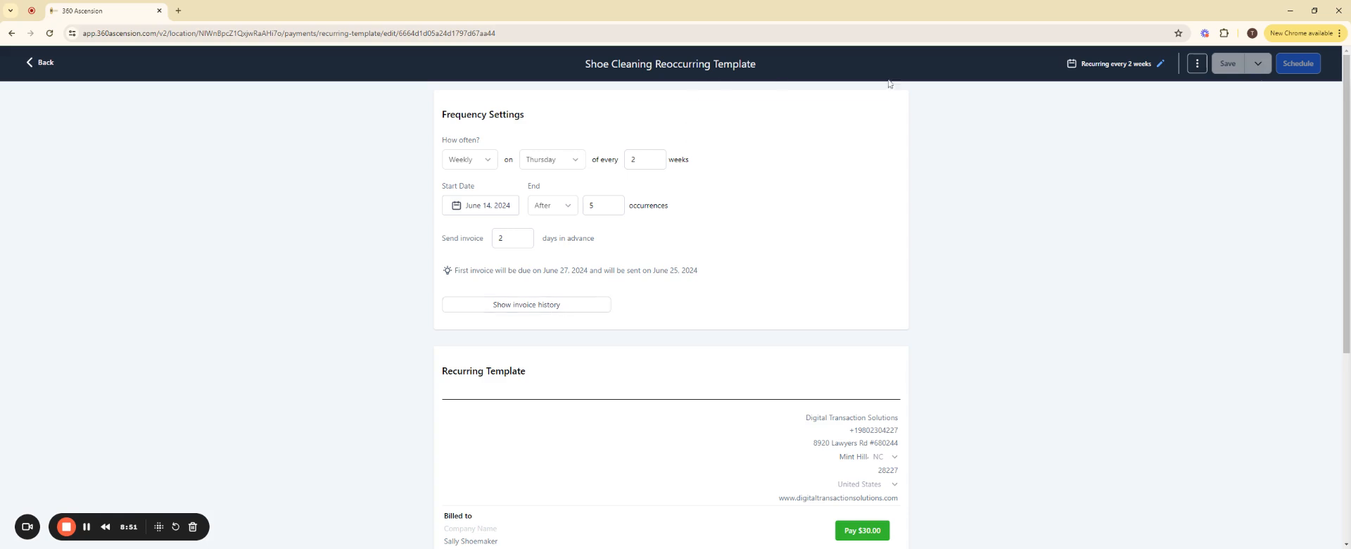
Toggle the display of the template's frequency settings several times and return to the recurring templates list.
left_click(1158, 66)
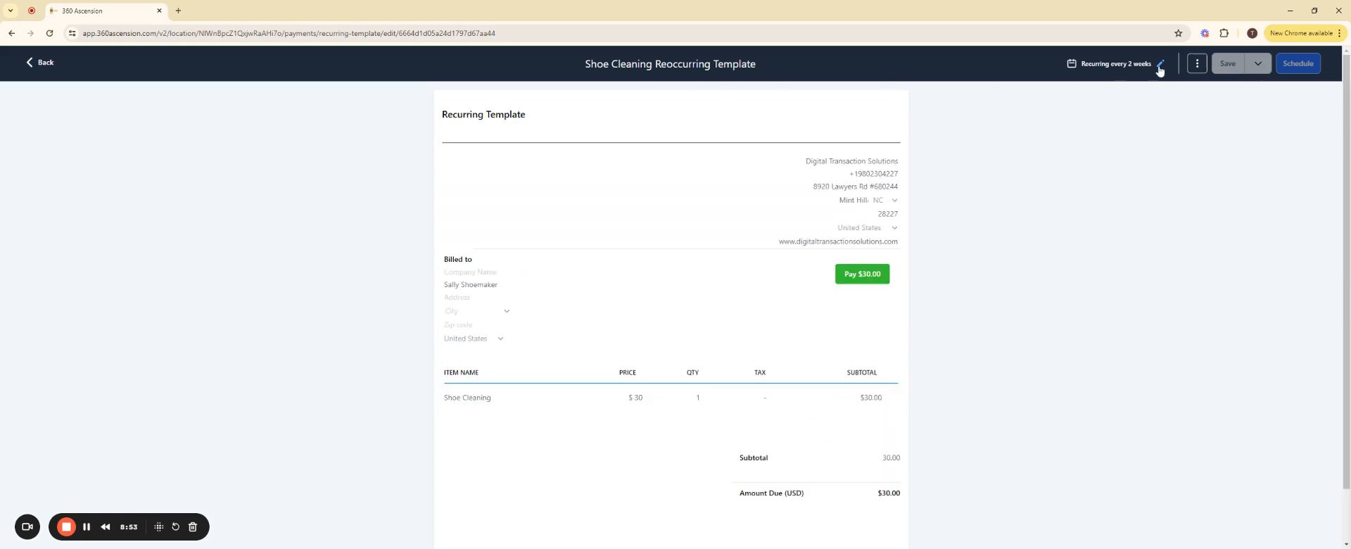
left_click(1159, 66)
left_click(1159, 66)
left_click(1159, 66)
left_click(1159, 66)
left_click(43, 63)
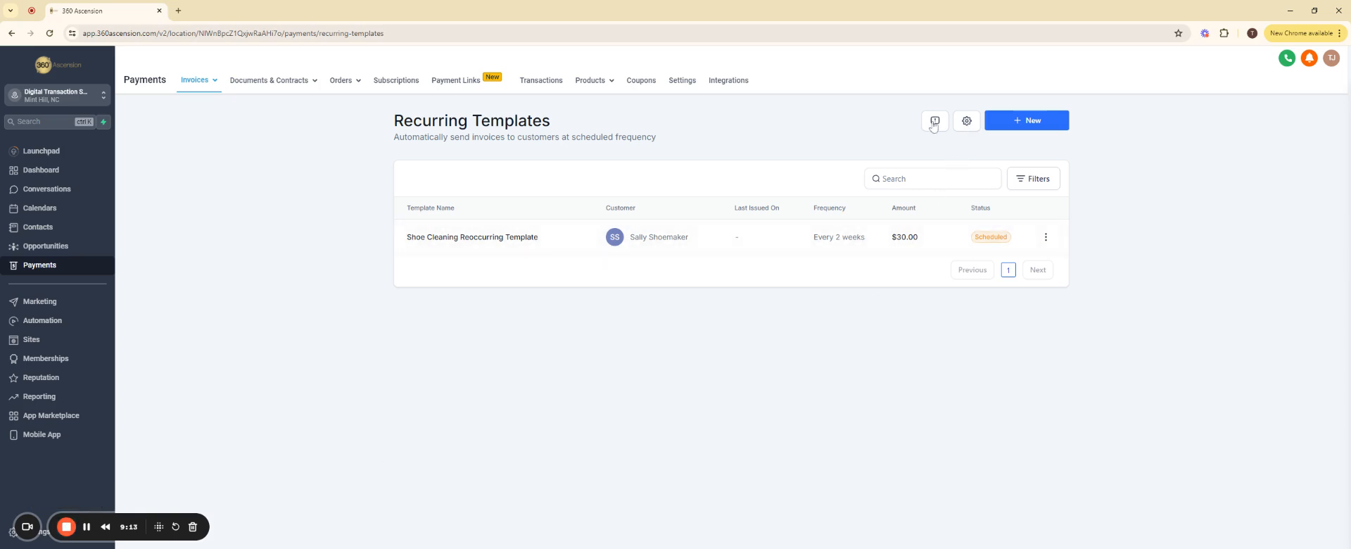
Check the template's row actions, and reopen it to examine its title, invoice contents and collapsible frequency settings.
left_click(1046, 238)
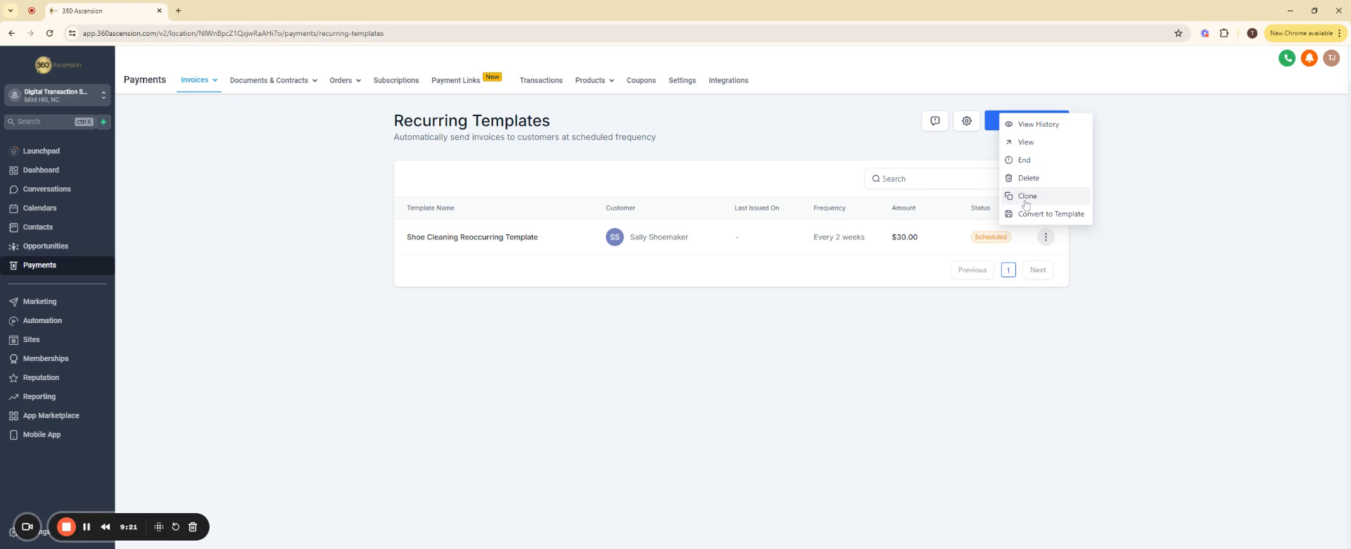
left_click(490, 243)
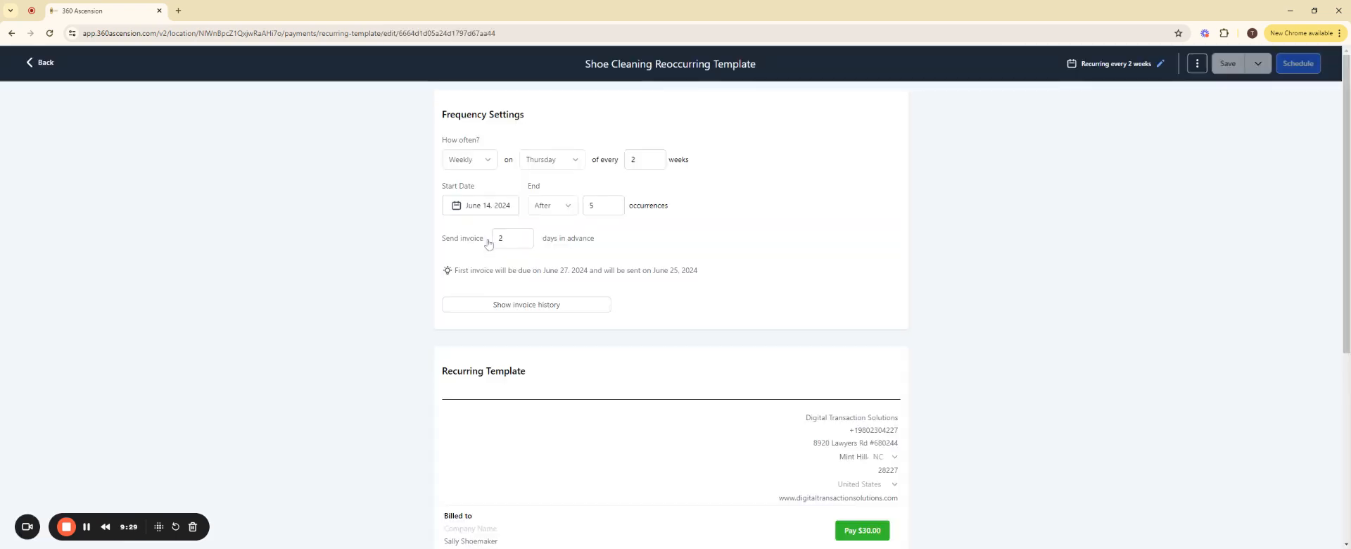
double_click(634, 65)
left_click(706, 65)
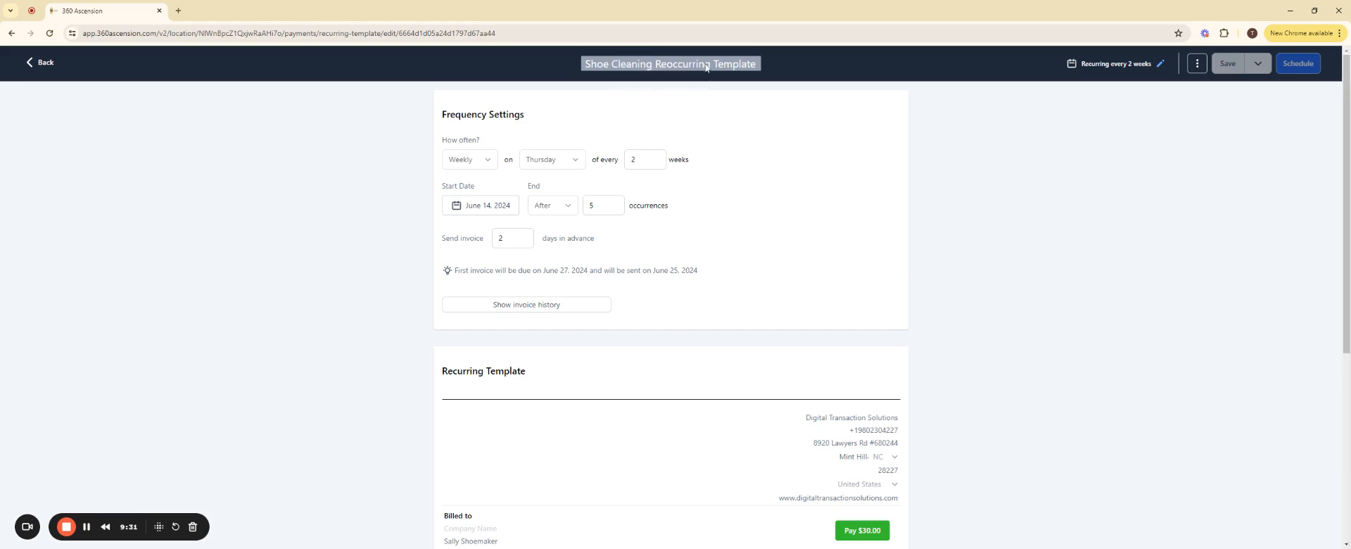
double_click(706, 65)
scroll(740, 240, "down", 5)
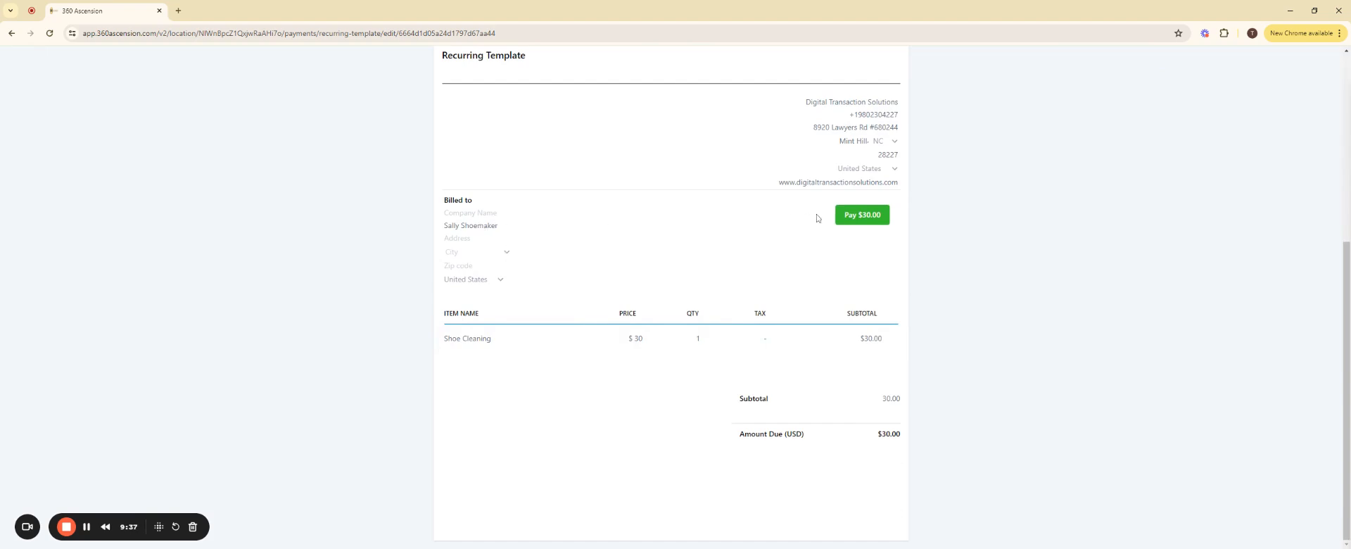
scroll(808, 218, "up", 5)
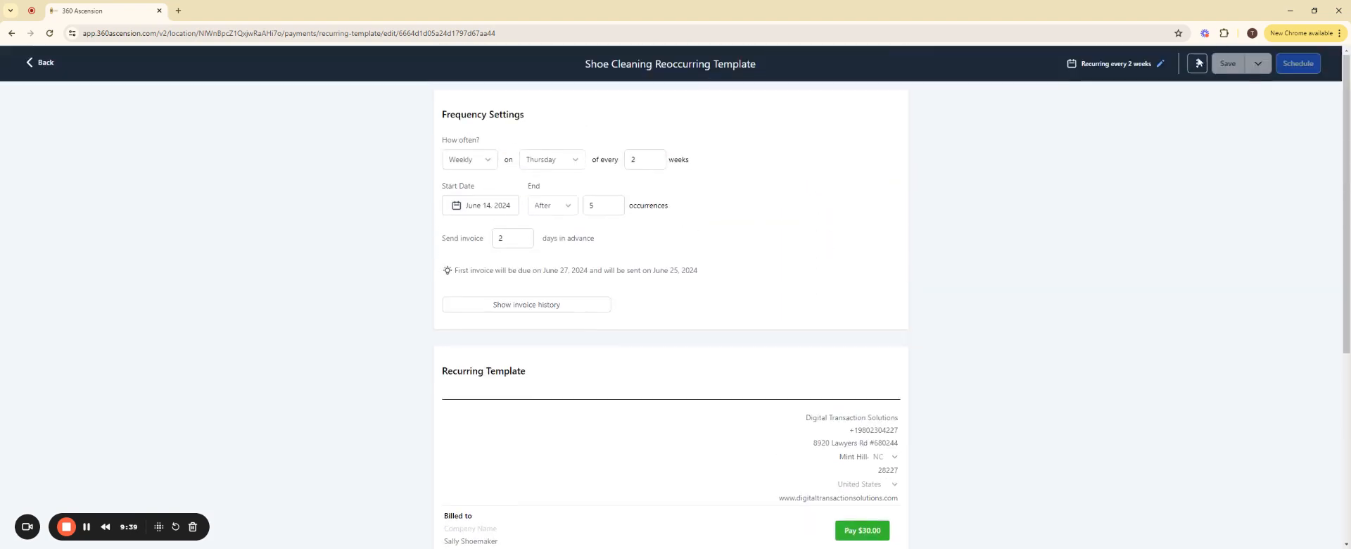
left_click(1160, 69)
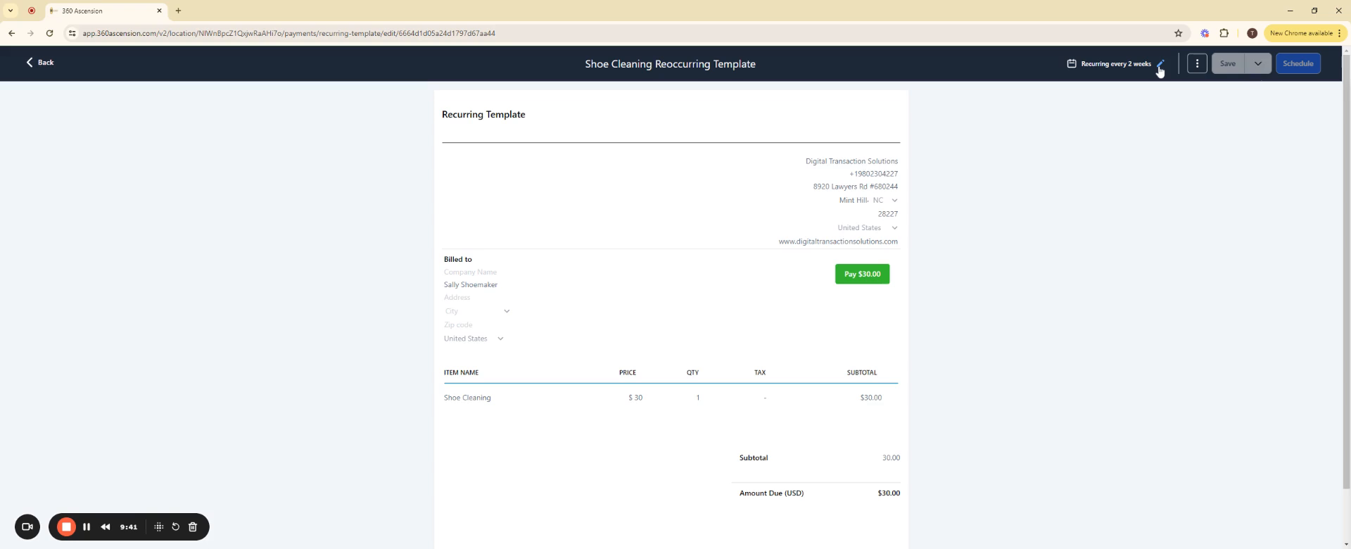
left_click(1160, 67)
Try to preview the recurring invoice, and return to the templates list to check the template's row actions.
left_click(1195, 66)
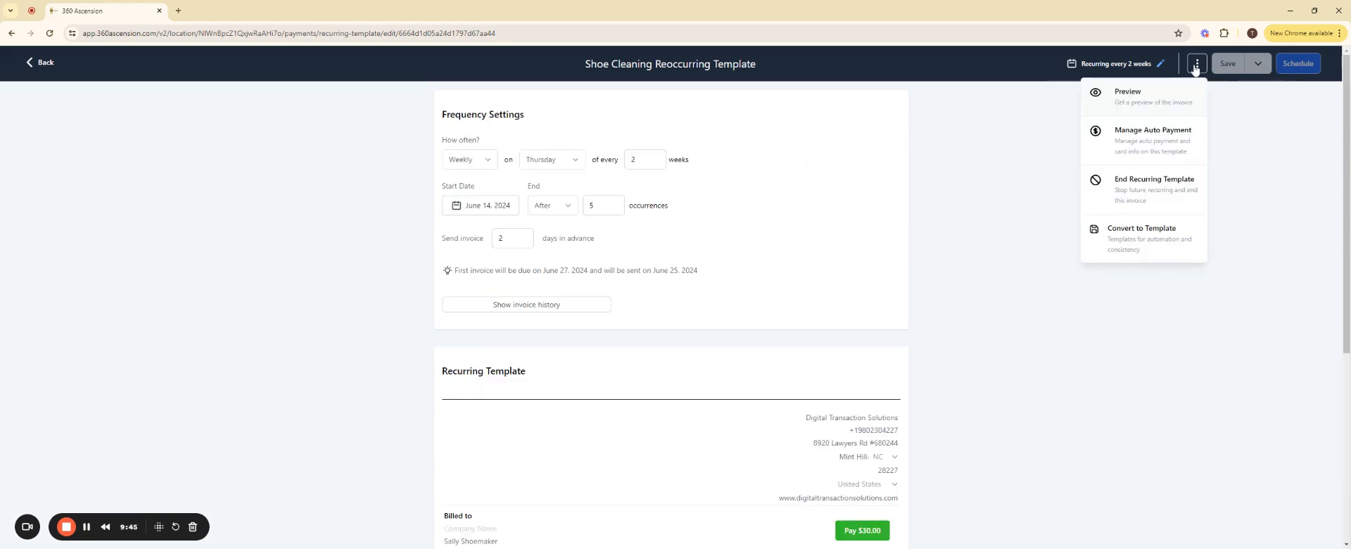
left_click(1147, 95)
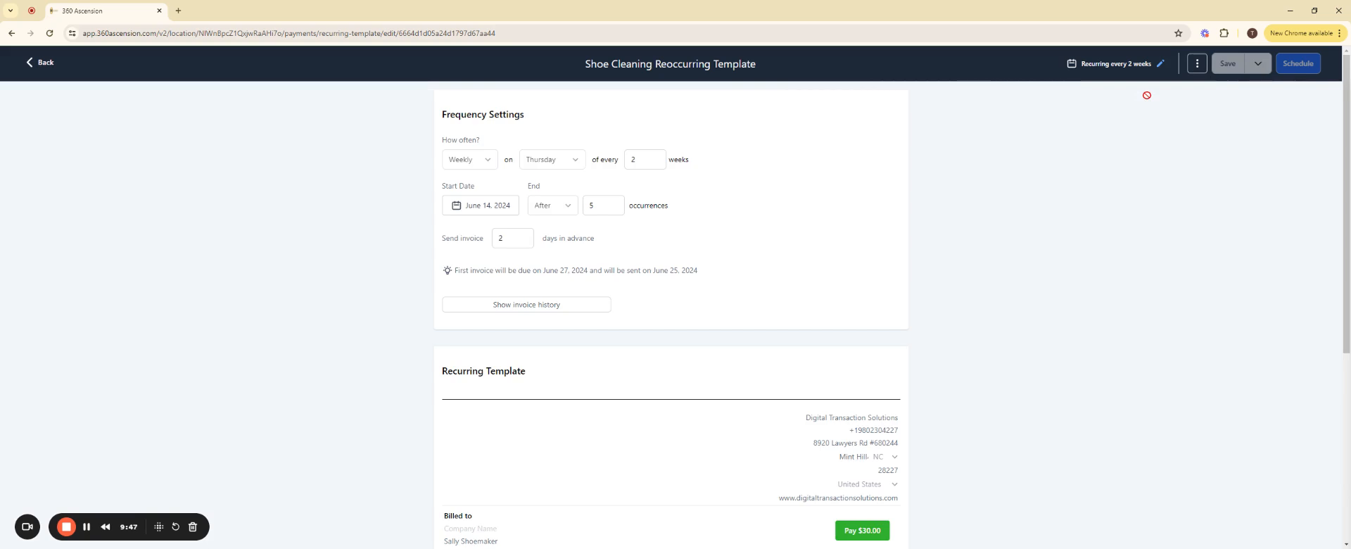
left_click(40, 63)
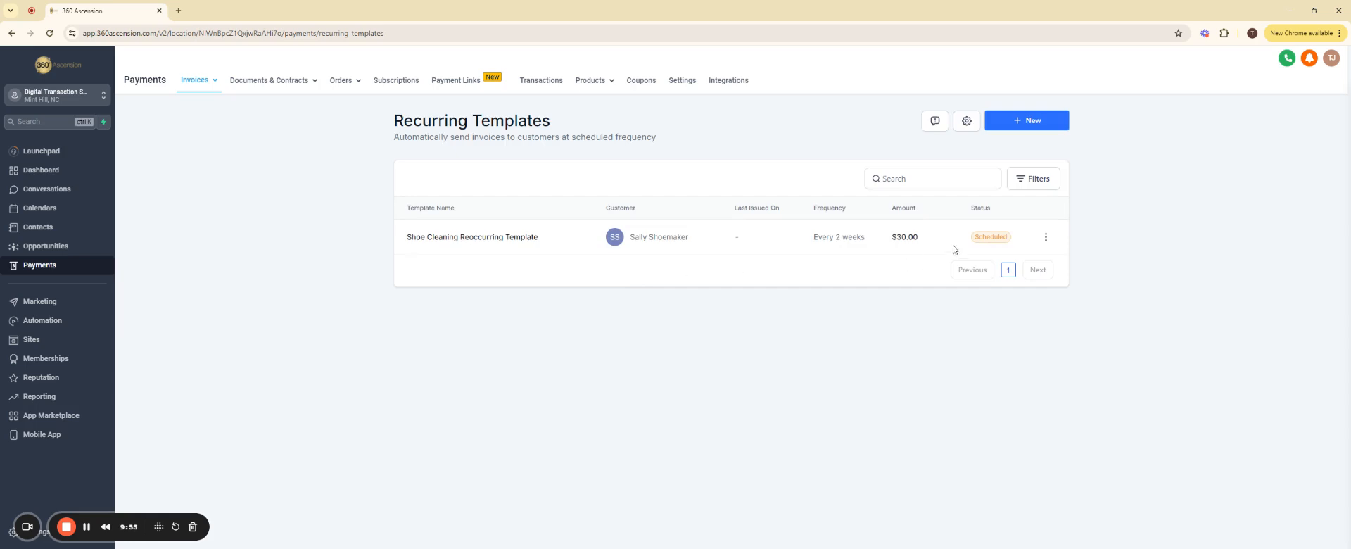
left_click(1045, 238)
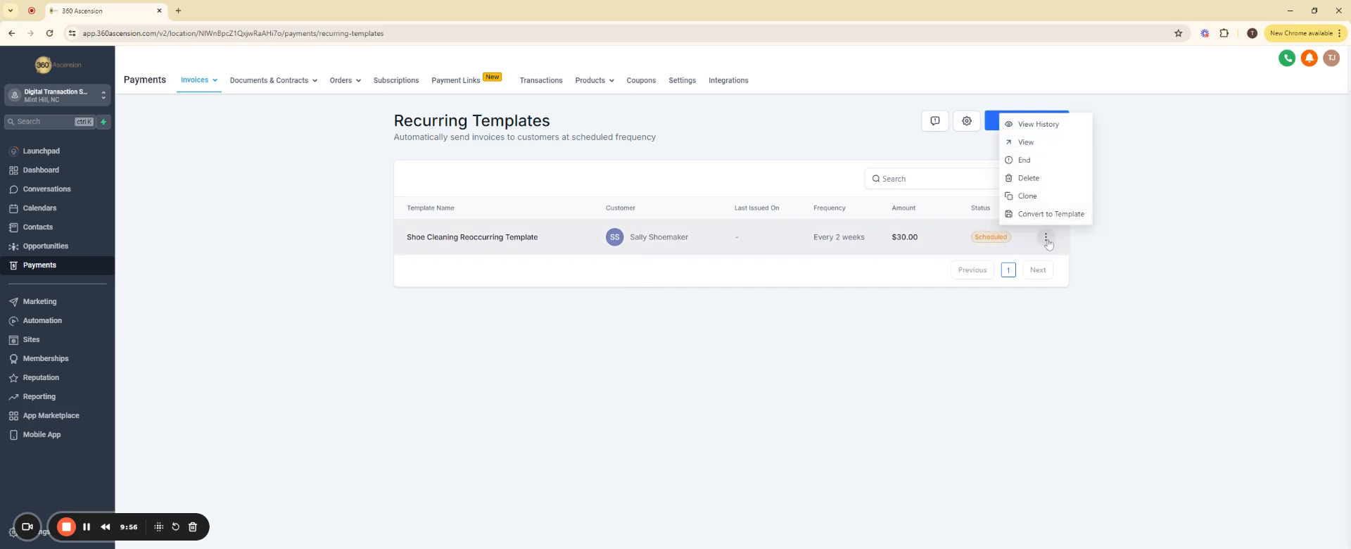
left_click(1140, 234)
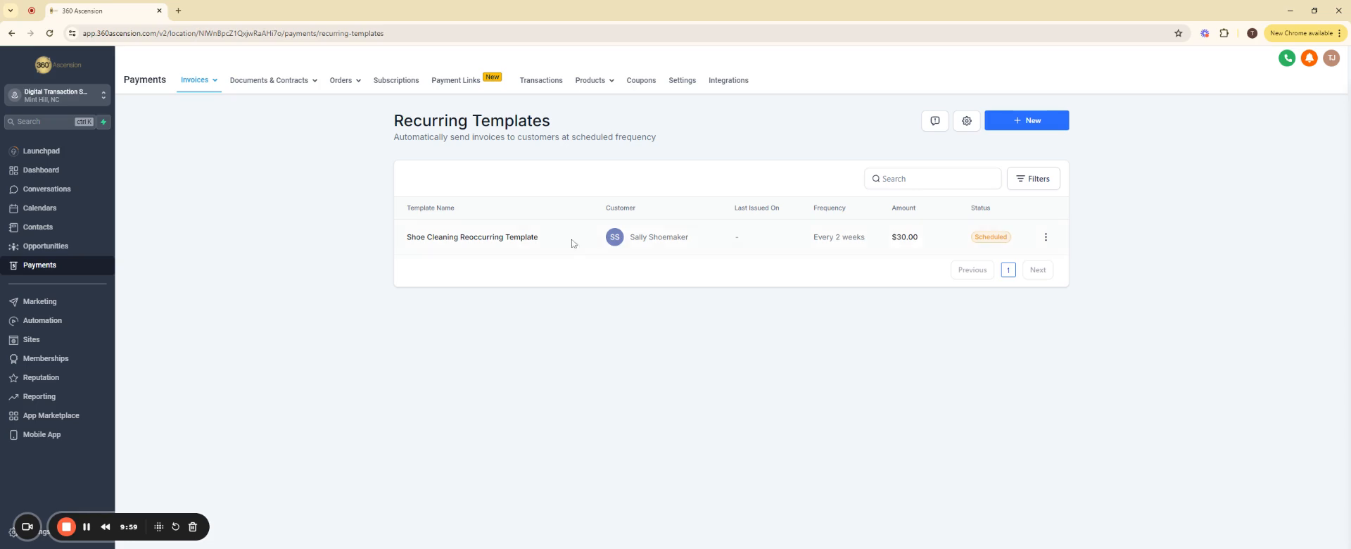